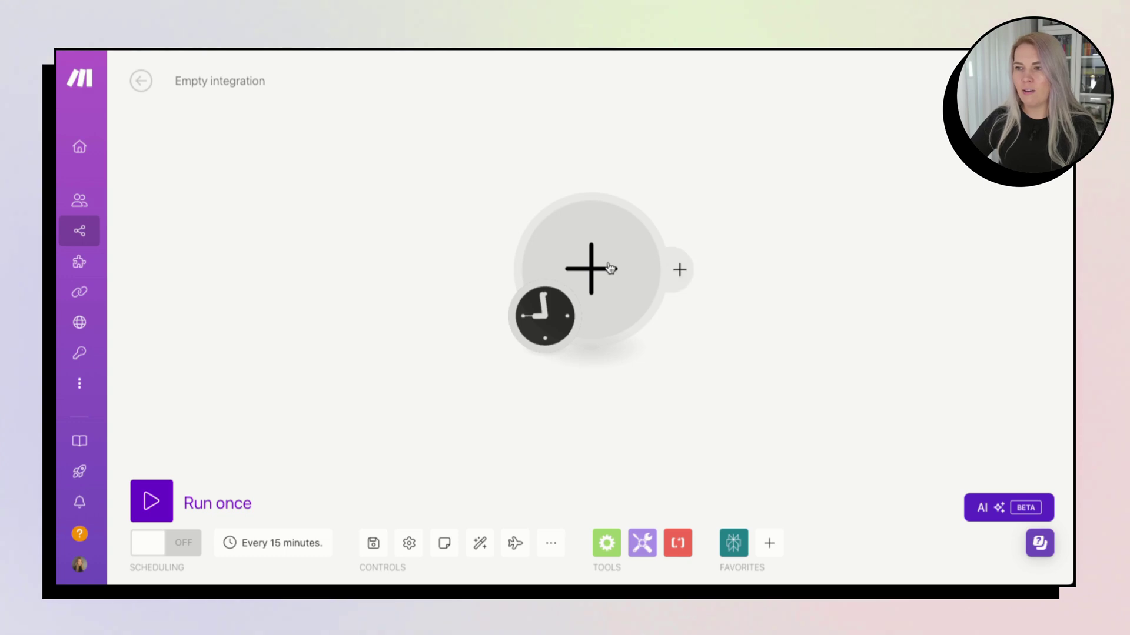
- Add a Perplexity AI Create a Chat Completion module as the scenario's first module, with a message item whose role is User
left_click(606, 260)
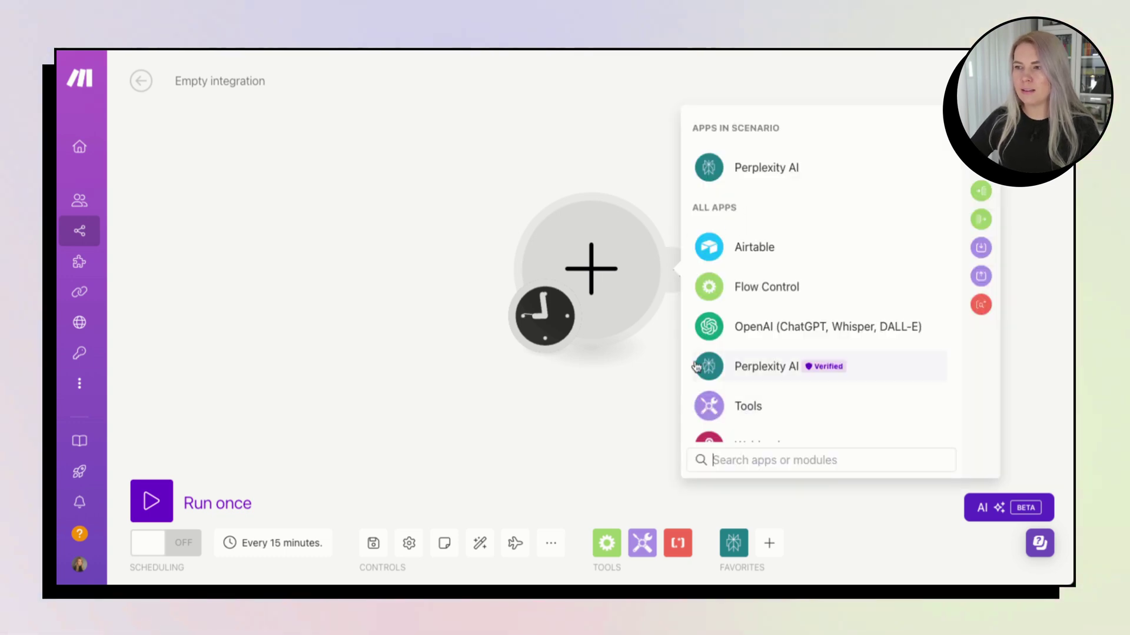
left_click(790, 169)
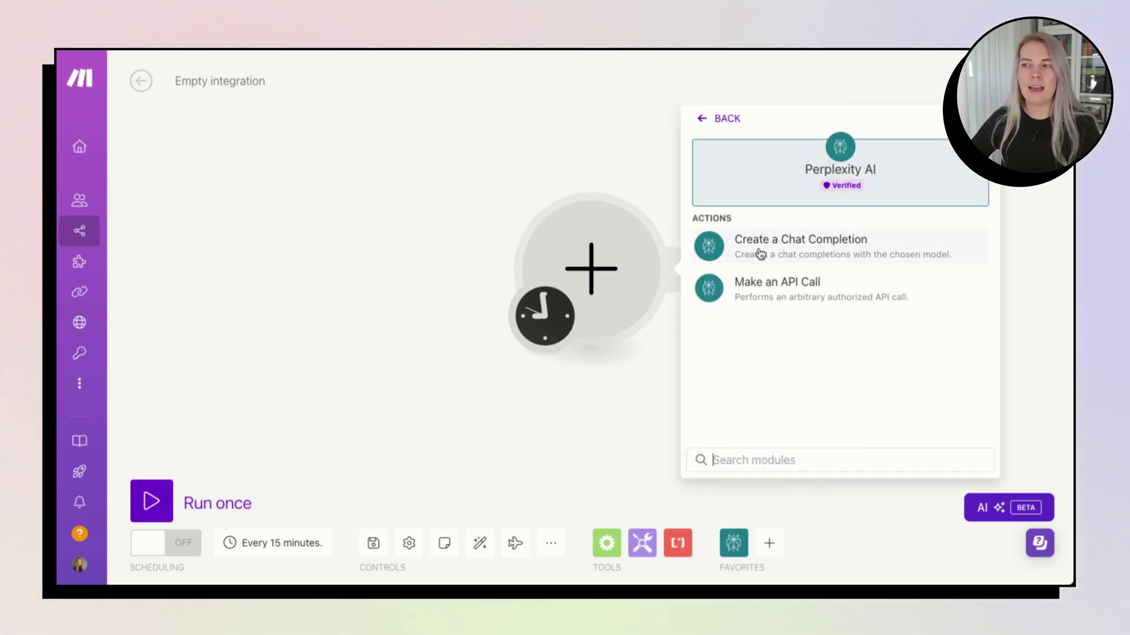
left_click(801, 242)
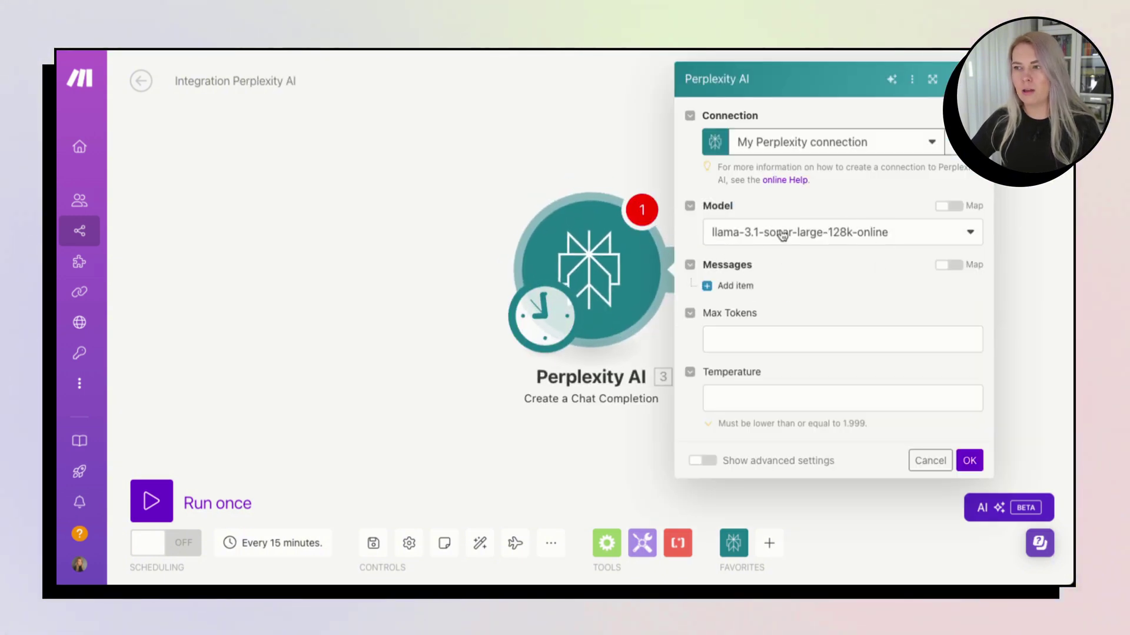
left_click(746, 286)
left_click(775, 388)
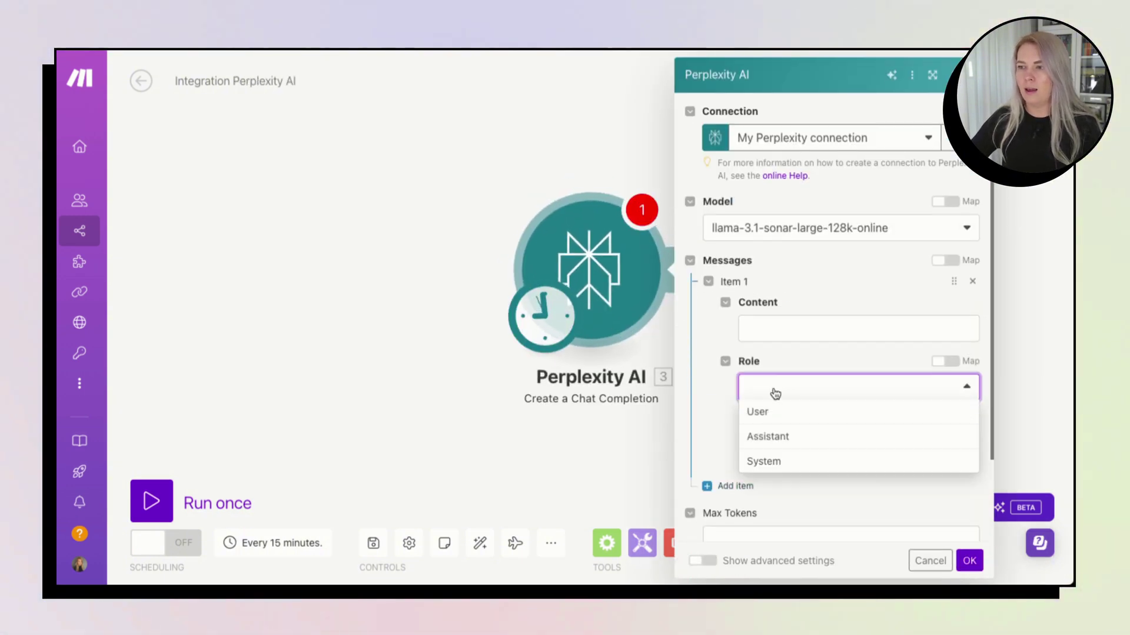
left_click(765, 409)
- Fill the message content with a prompt for Upcatalyst and industry news published on formatDate(addDays(now; -1); YYYY-MM-DD), requesting publish dates, full URLs and a concise description
left_click(788, 327)
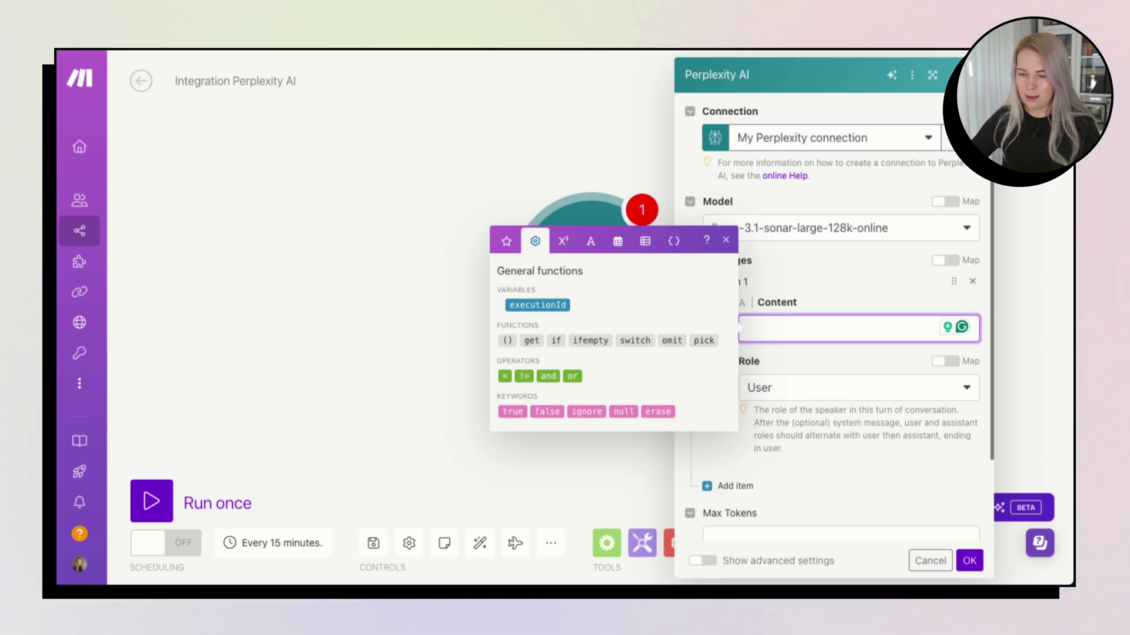
key("super+Tab")
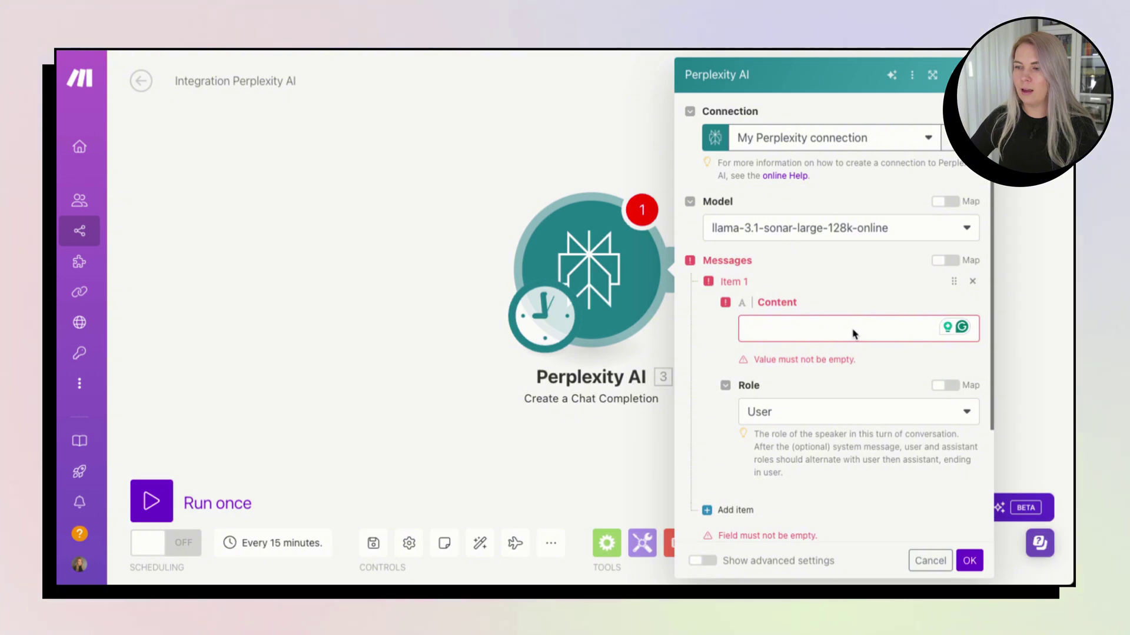
left_click(835, 331)
type("Find all news articles about Upcatalyst (only about this company) and related industry news that were published on formatDate(addDays(now; -1); YYYY-MM-DD))  Include only articles that mention recent funding, financial results, or other significant business developments. Include publish dates and full URLs to each article and add a concise description.")
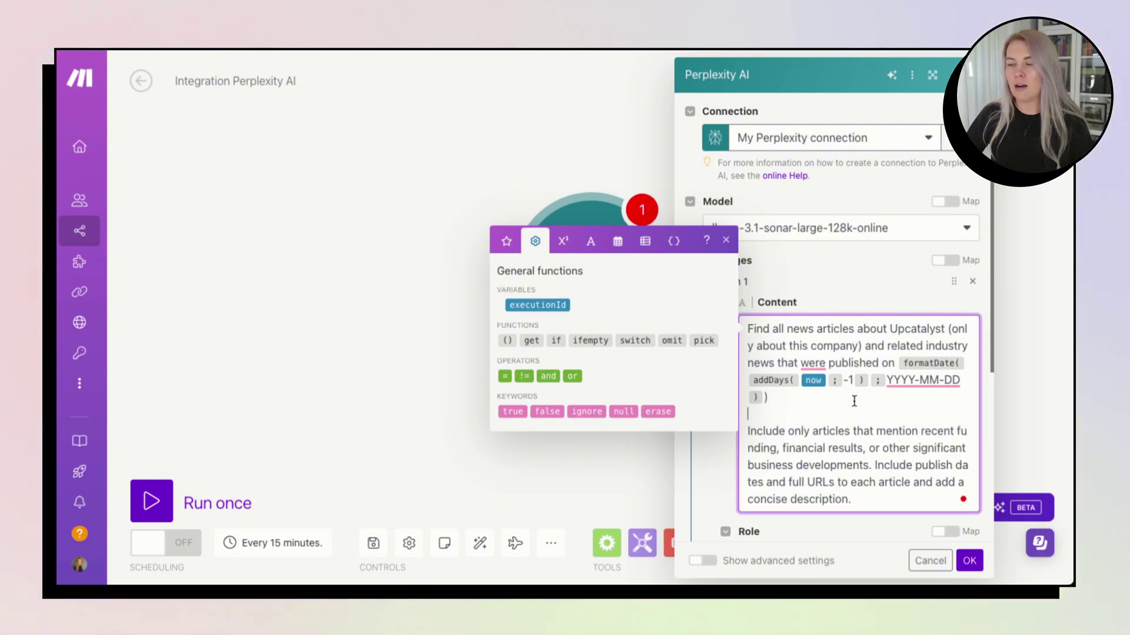
- Replace the company name Upcatalyst in the prompt with Tesla
left_click_drag(945, 328, 892, 327)
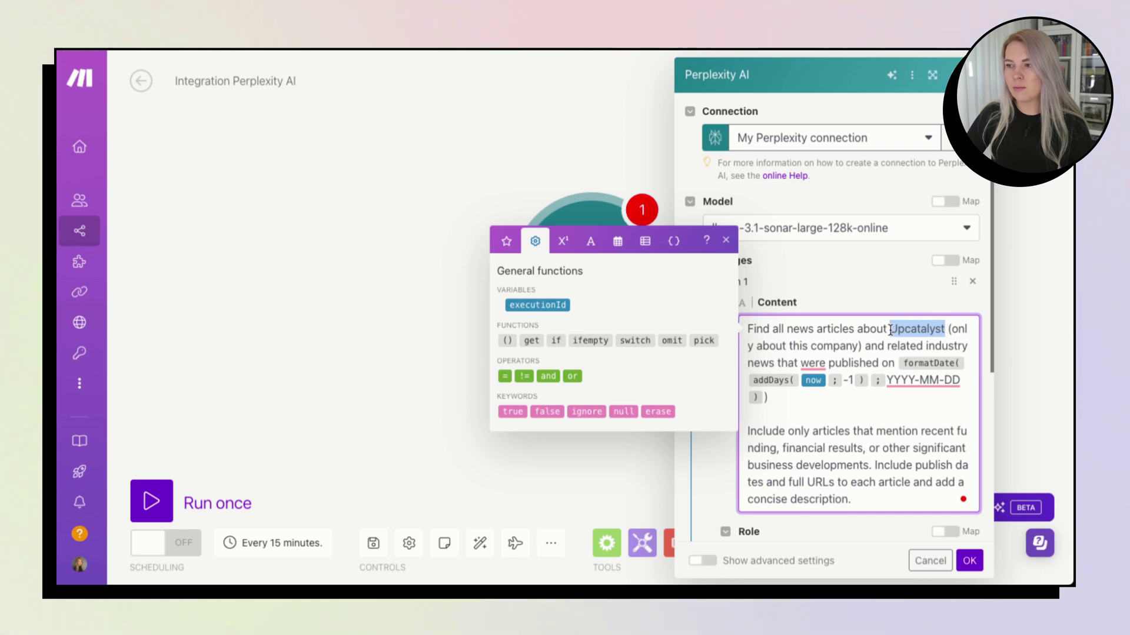
key("BackSpace")
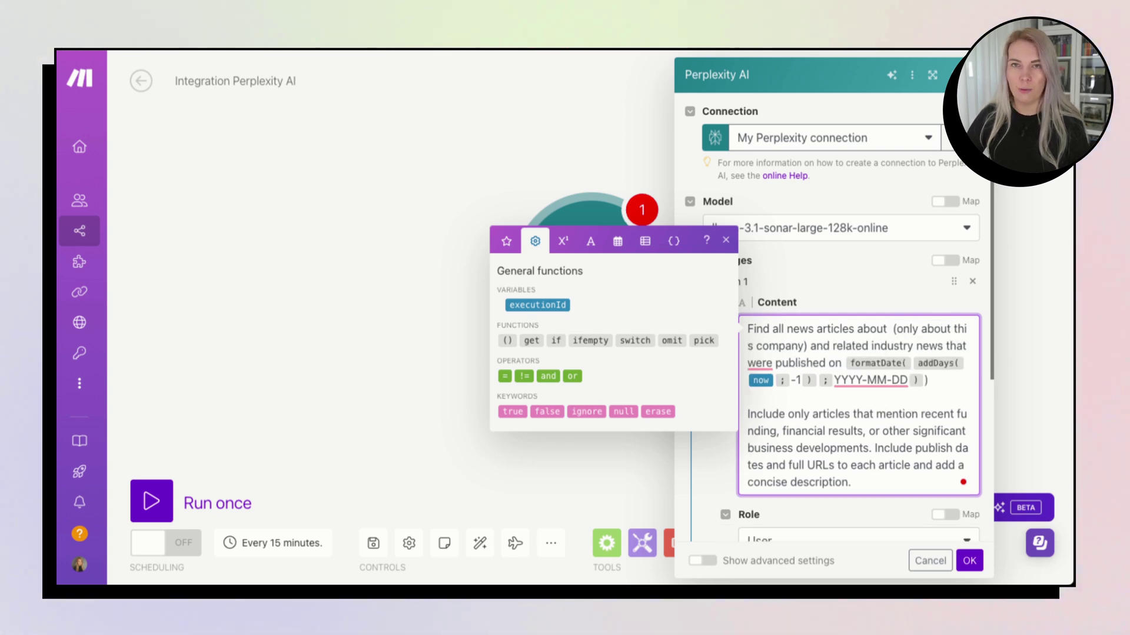
type("Tesla")
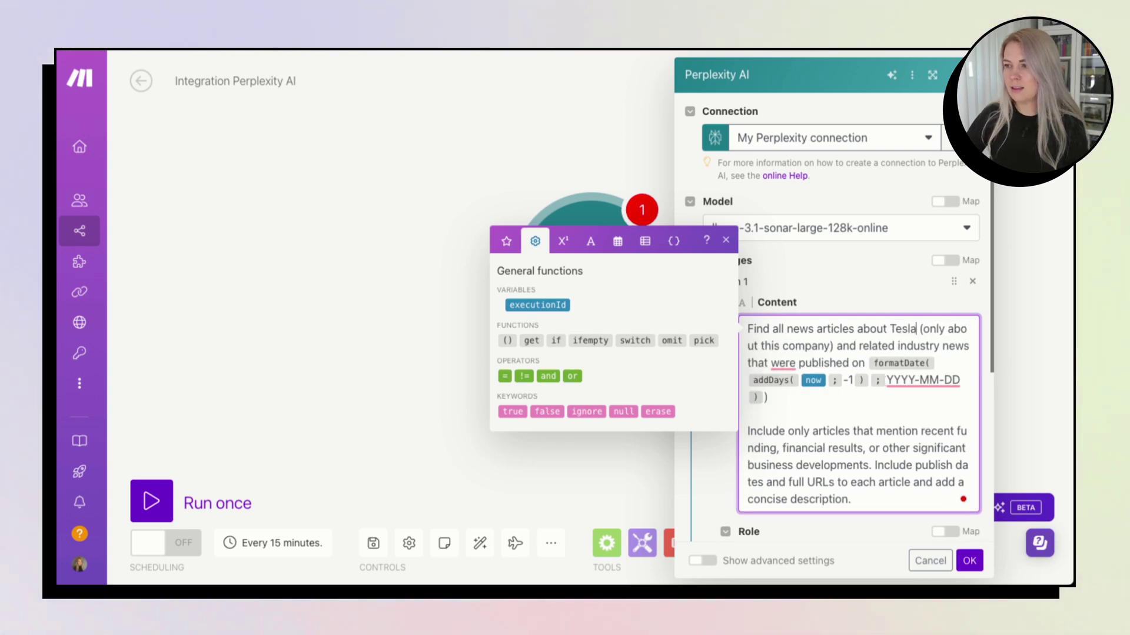
- Set the first Perplexity module's temperature to 0.7 and save its settings
scroll(906, 471, "down", 5)
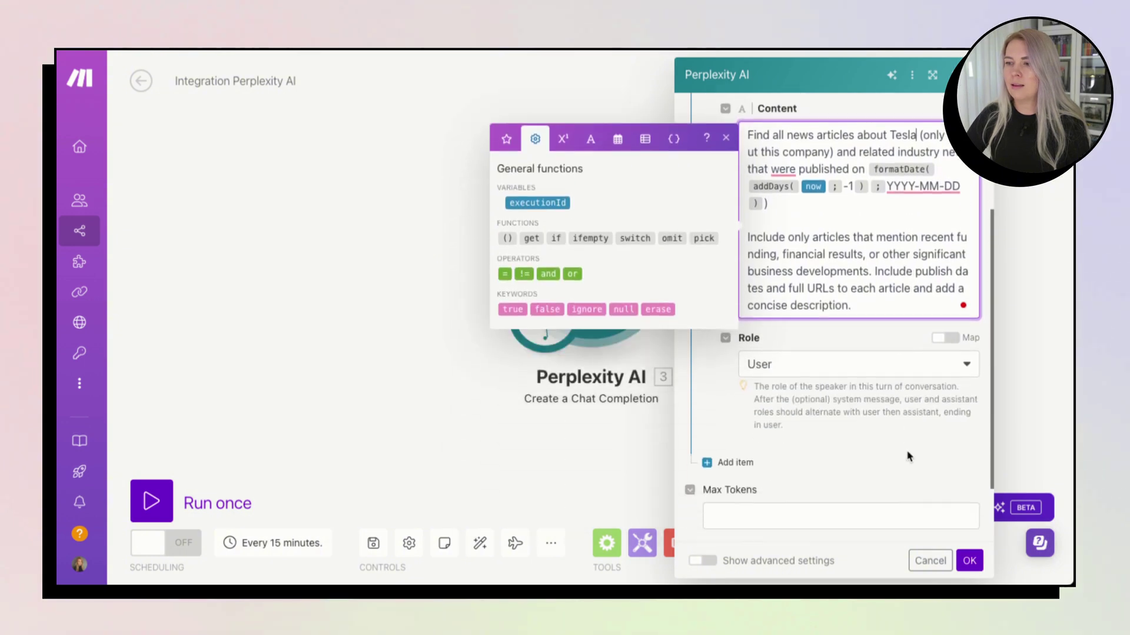
left_click(723, 496)
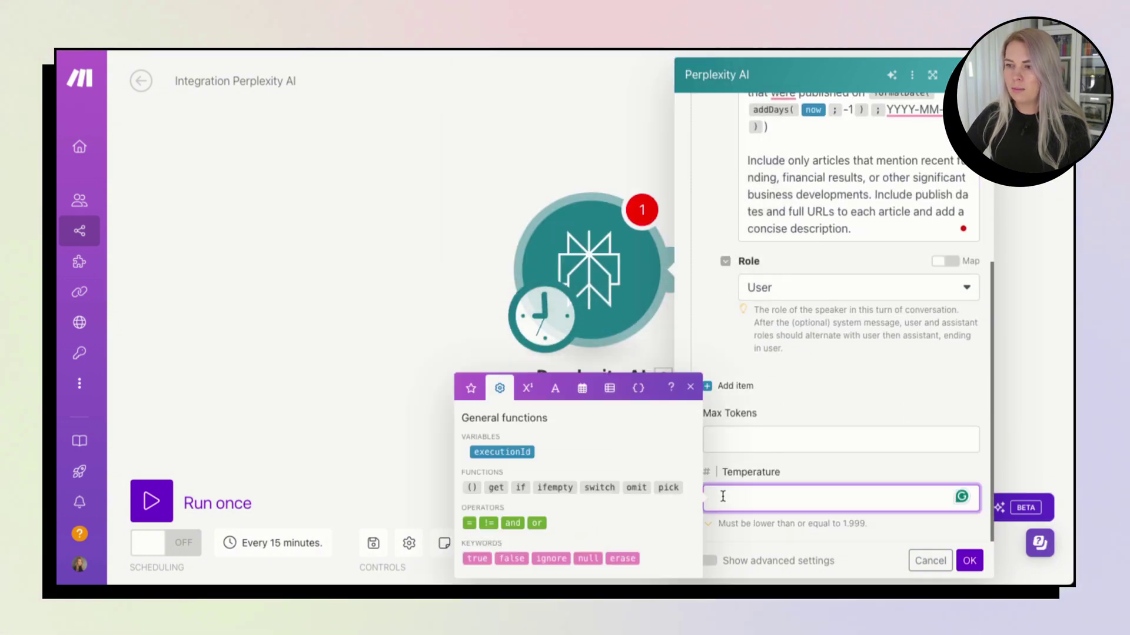
type("0.7")
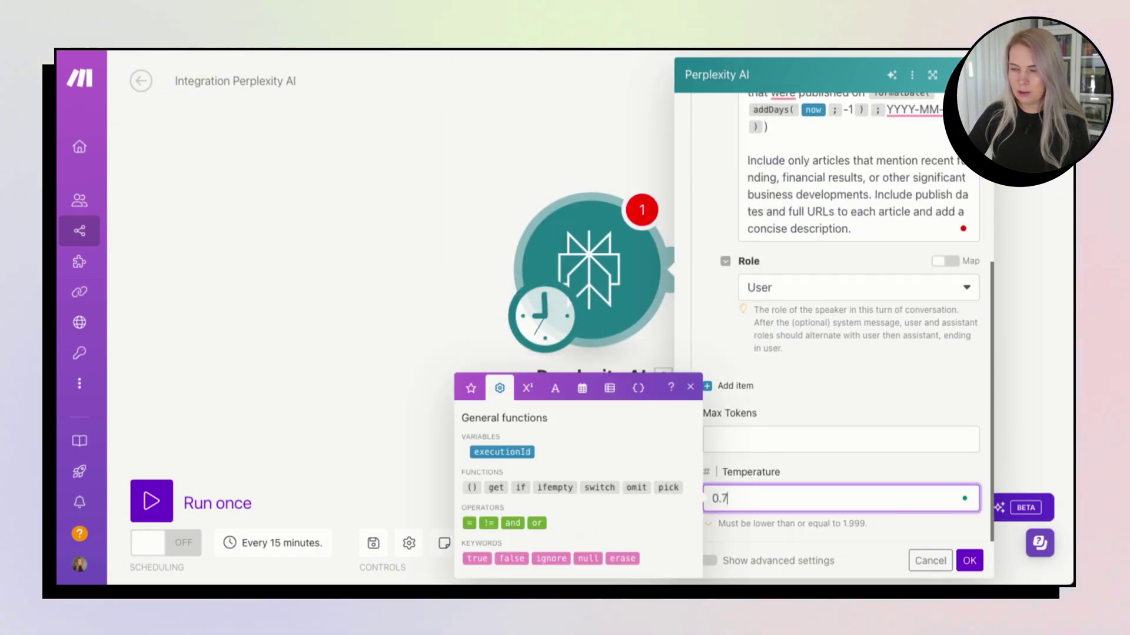
left_click(813, 473)
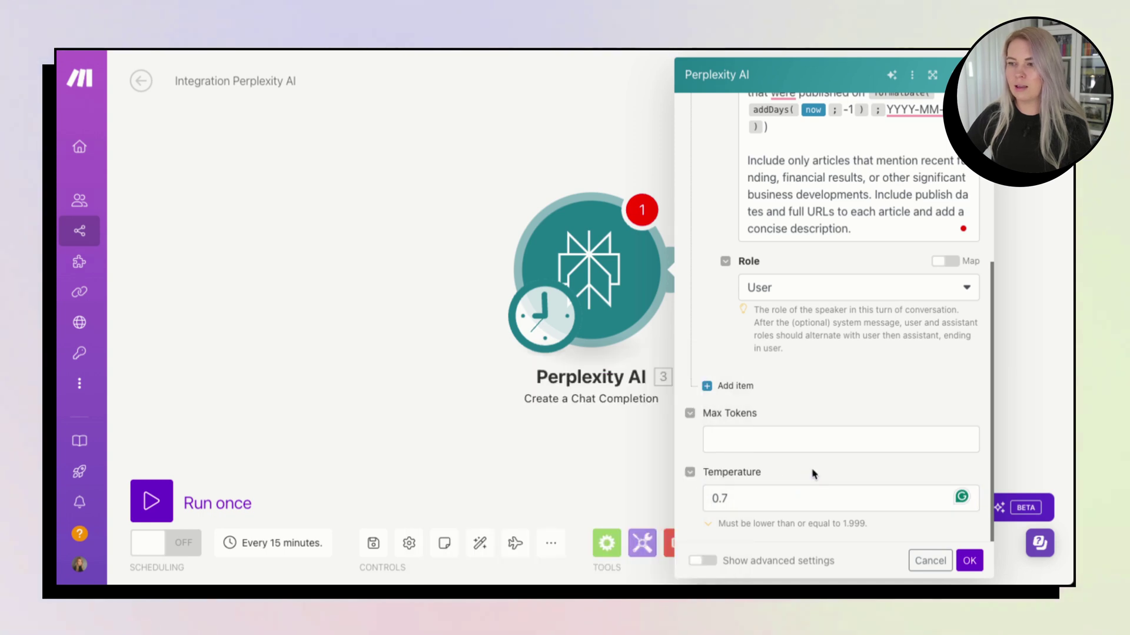
left_click(969, 562)
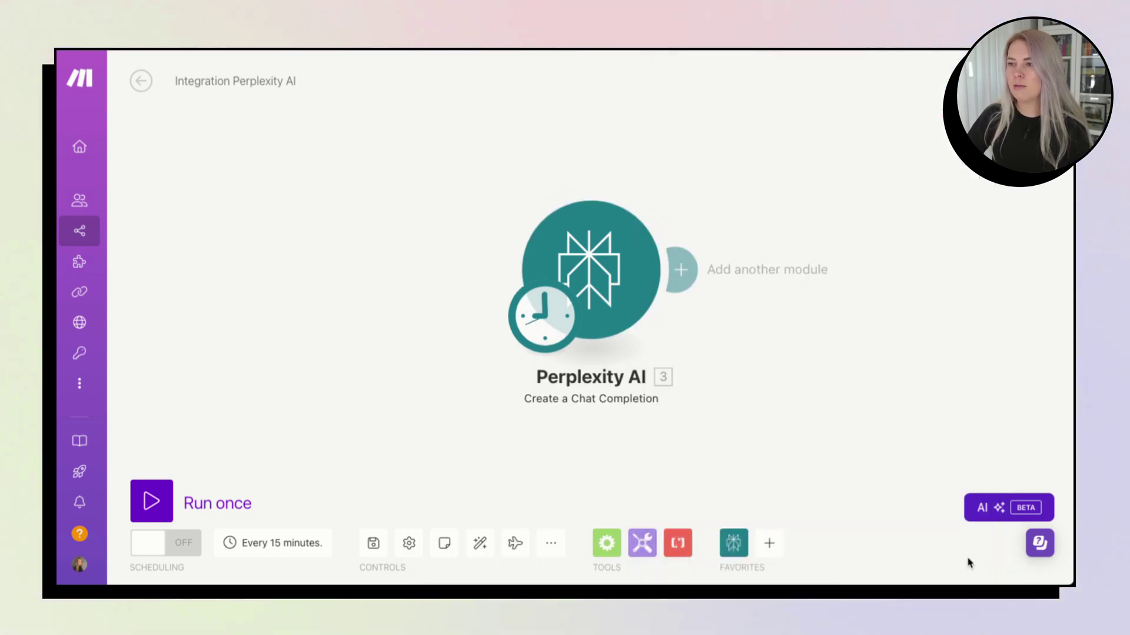
- Add a second Perplexity AI Create a Chat Completion module after the first, with a message item whose role is User
left_click(693, 271)
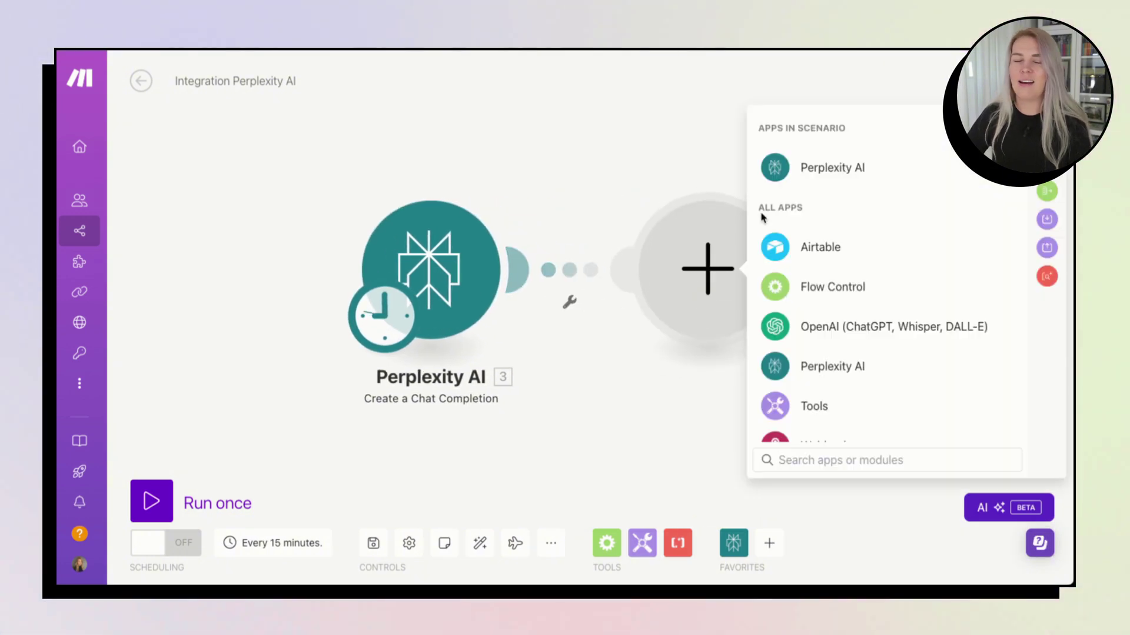
left_click(809, 170)
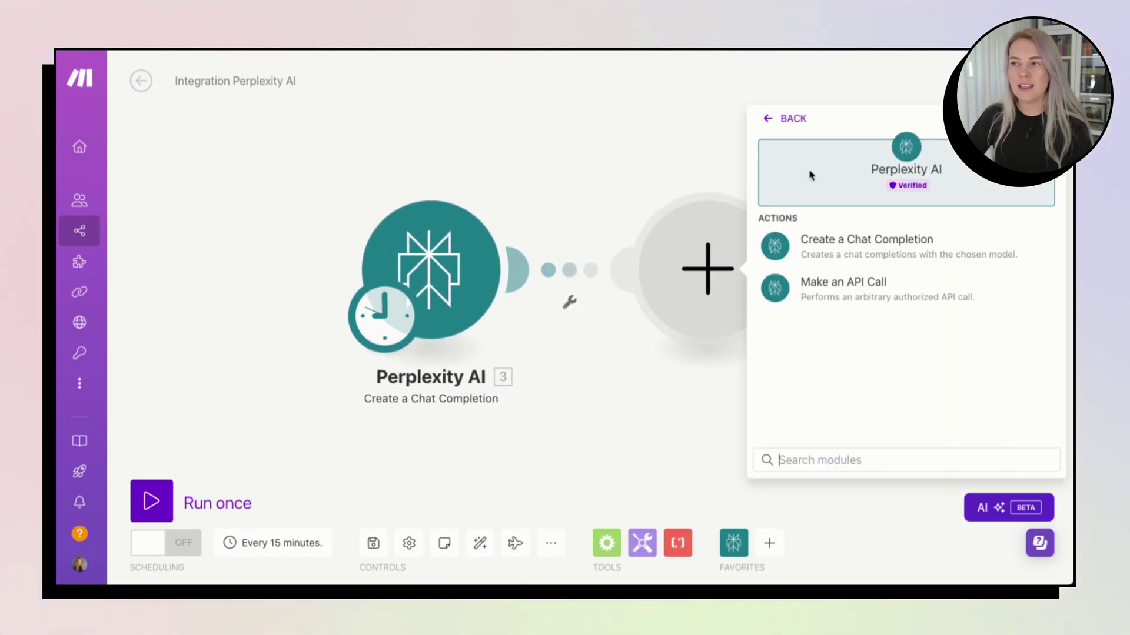
left_click(843, 252)
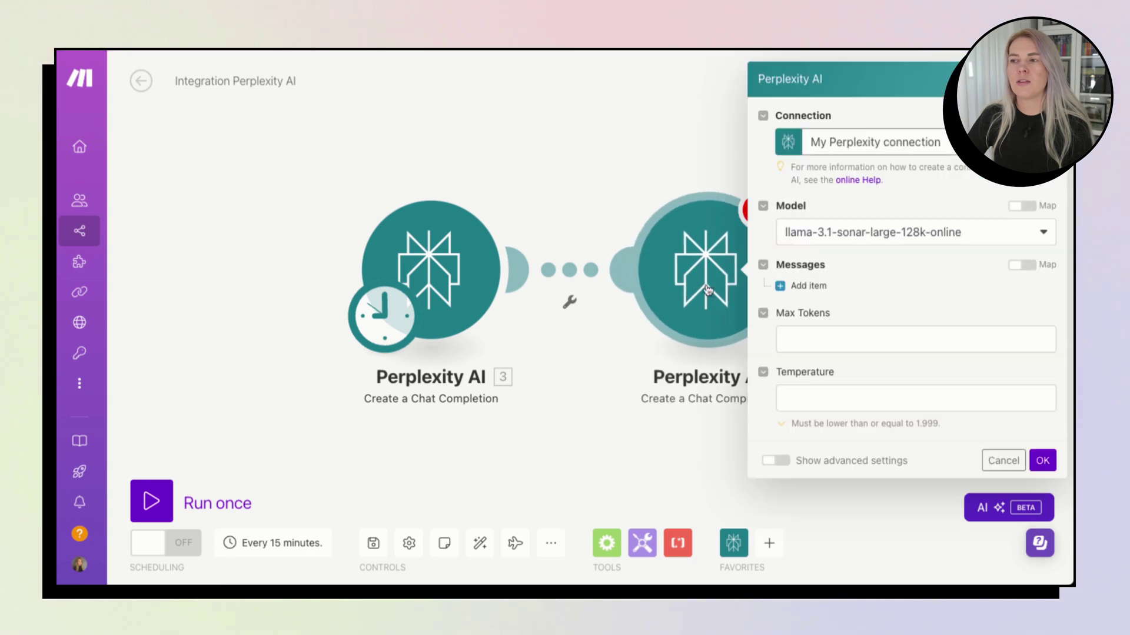
left_click(831, 289)
left_click(834, 388)
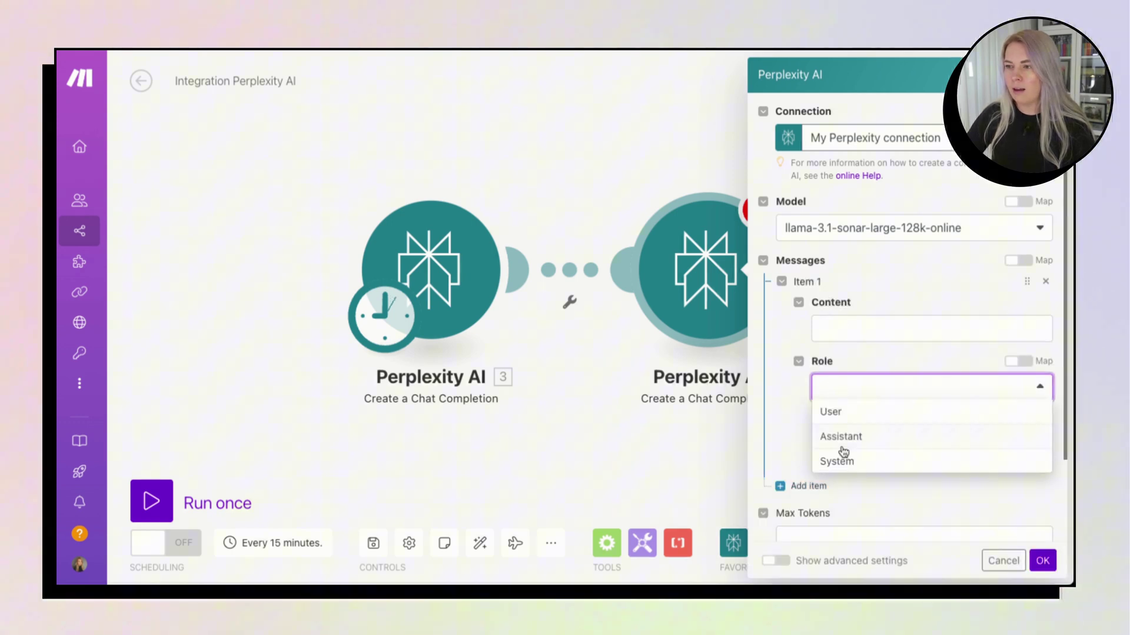
left_click(843, 410)
- Fill the second module's message with a prompt for carbon capture news published only on formatDate(addDays(now; -1); YYYY-MM-DD), requesting publish dates and full URLs
left_click(862, 323)
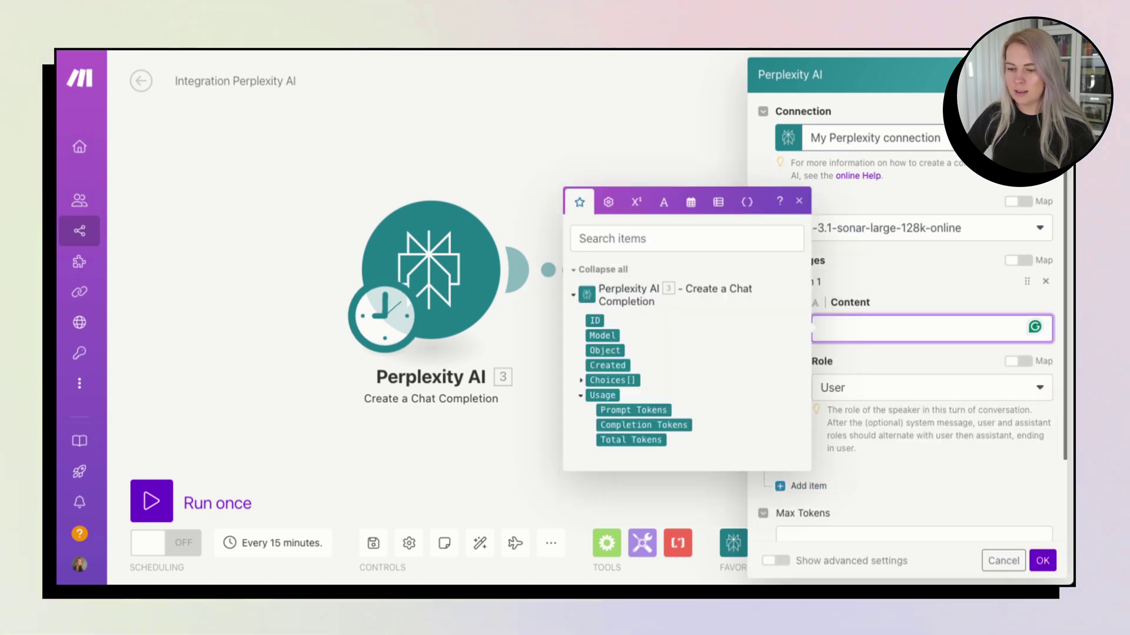
key("Escape")
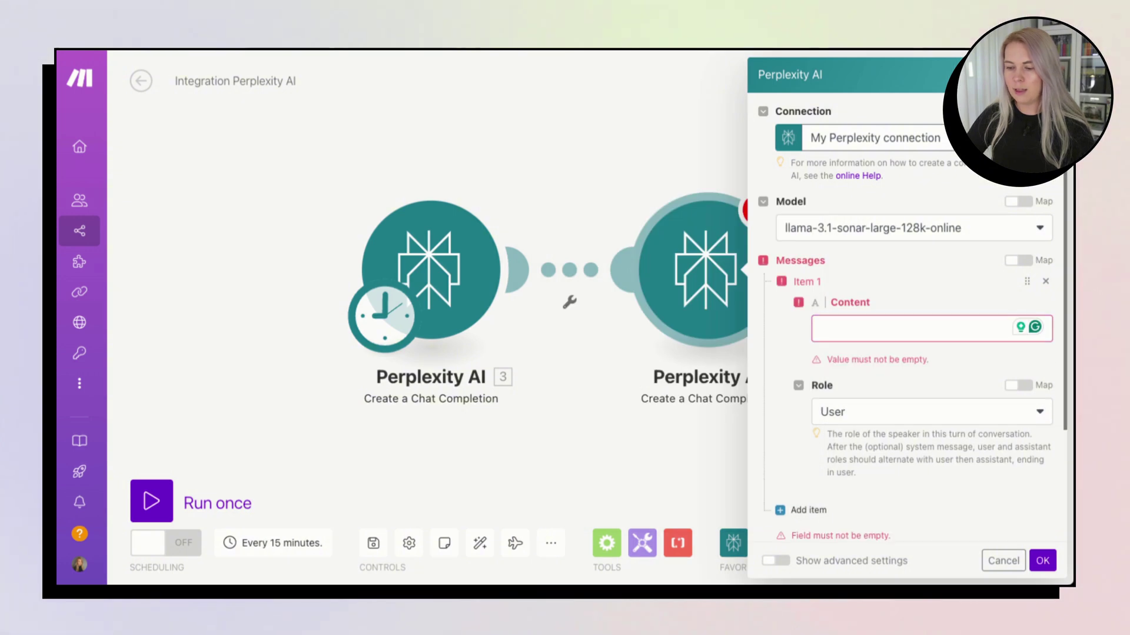
left_click(934, 328)
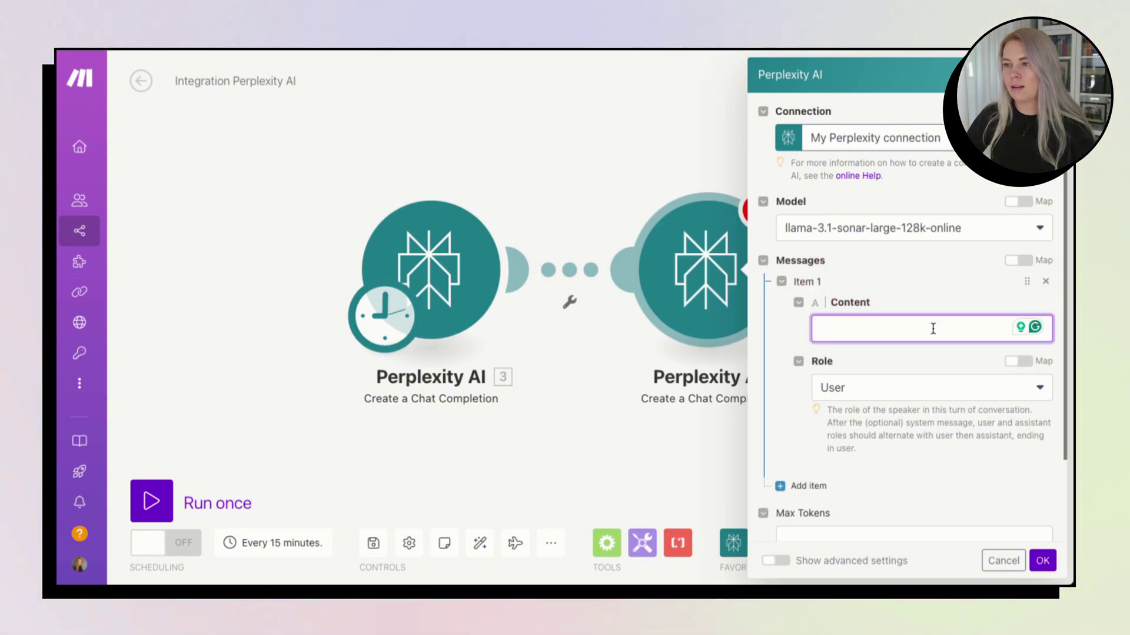
type("Find all news articles about carbon capture that were published on formatDate( addDays( now ; -1 ) ; YYYY-MM-DD ) ) (and only this date).  Include only articles that discuss recent developments, technological advancements, or significant projects in the field.  Include publish dates and full URLs of the articles.")
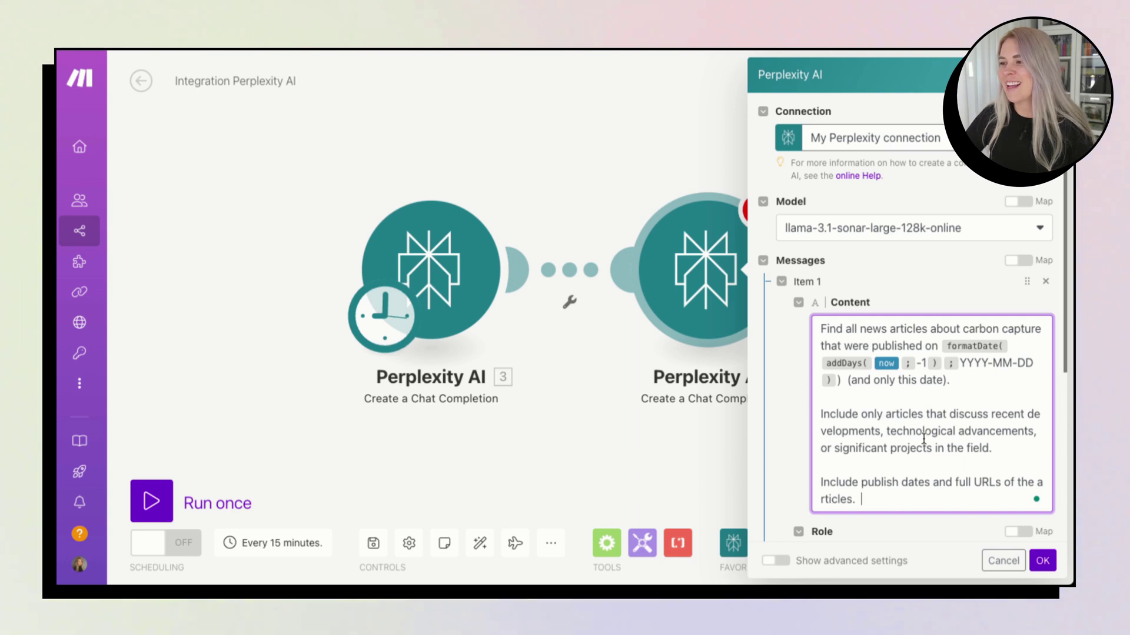
- Replace the topic carbon capture in the second module's prompt with electric vehicles
scroll(923, 438, "down", 1)
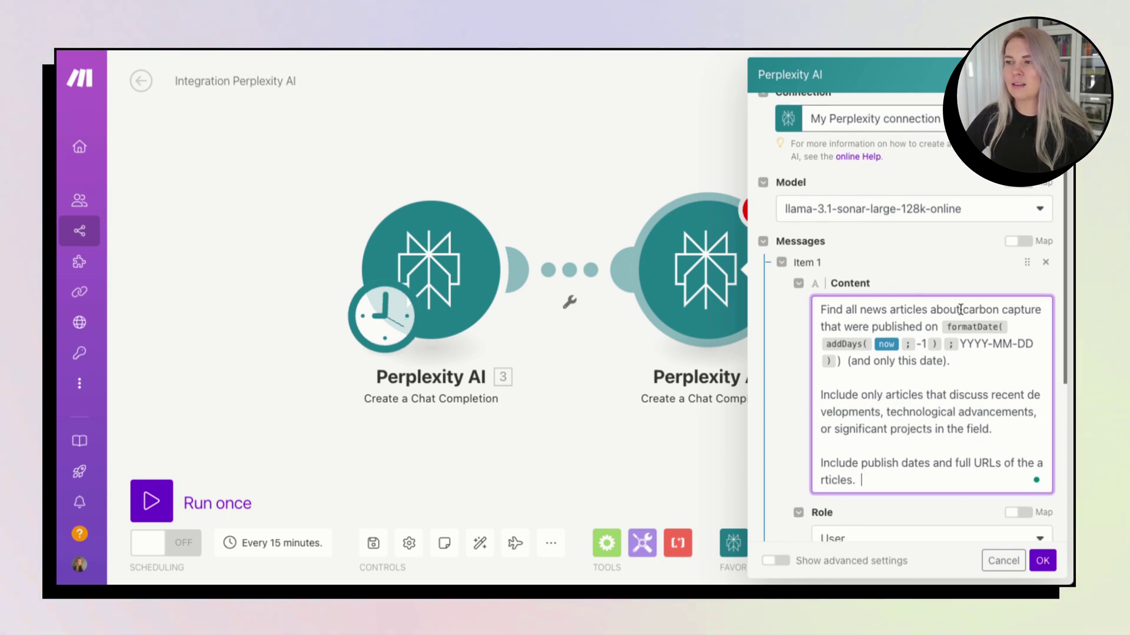
left_click_drag(965, 309, 1042, 313)
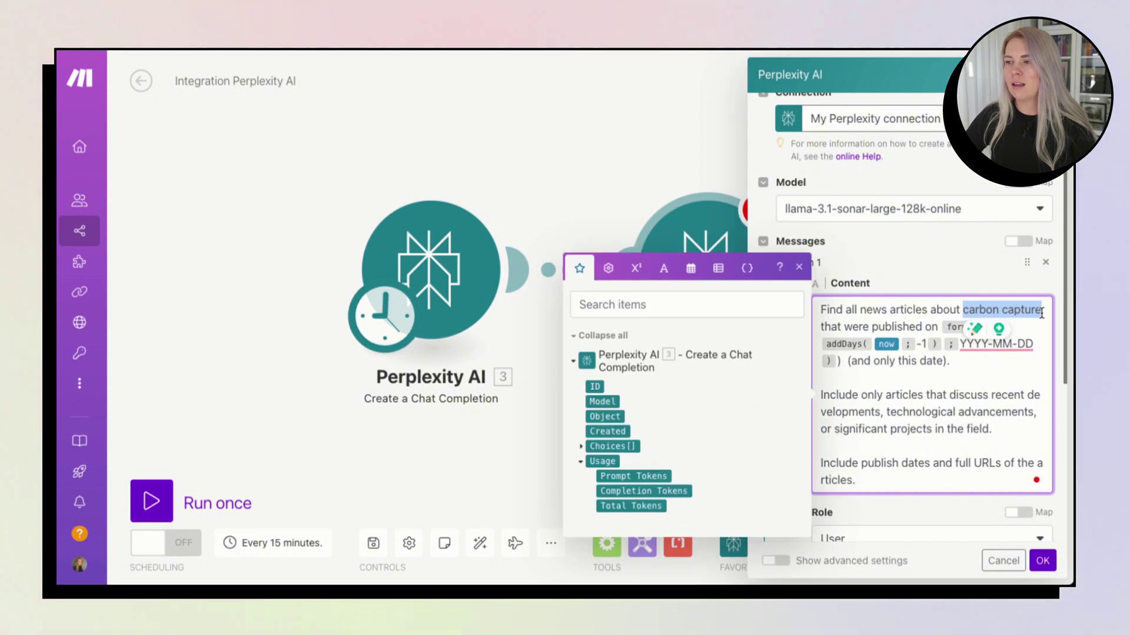
key("BackSpace")
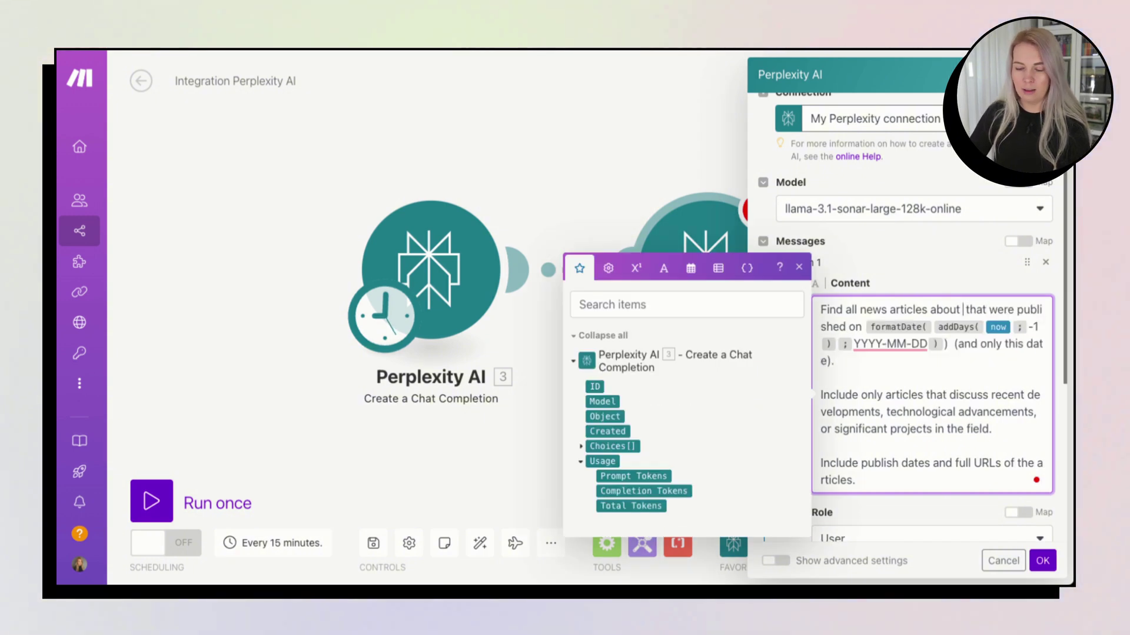
type("electric vehi")
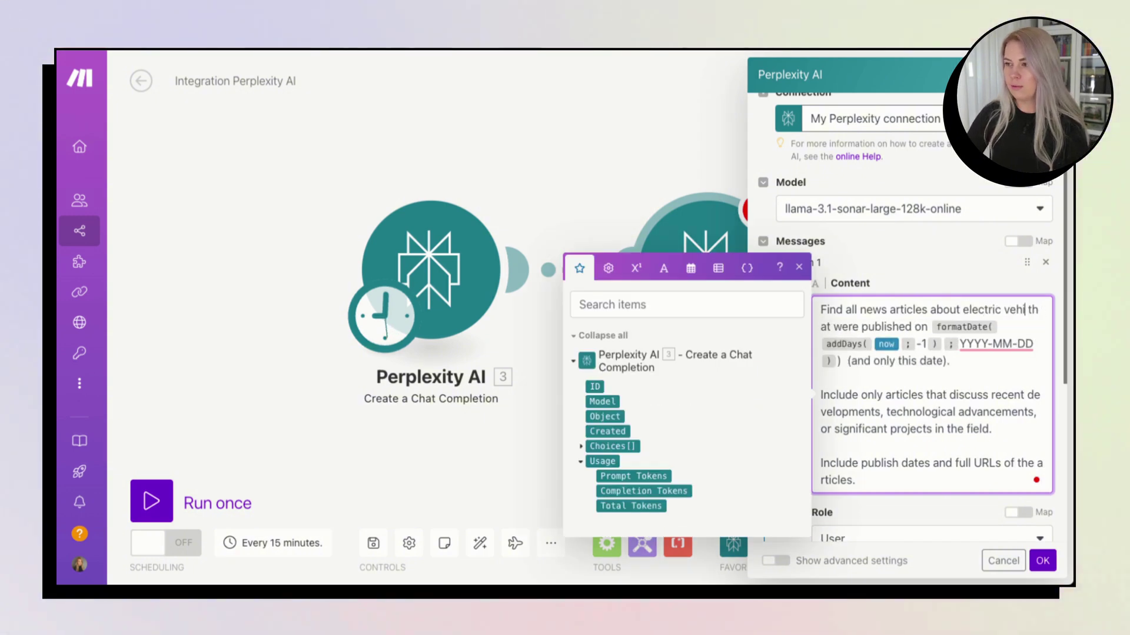
type("cles")
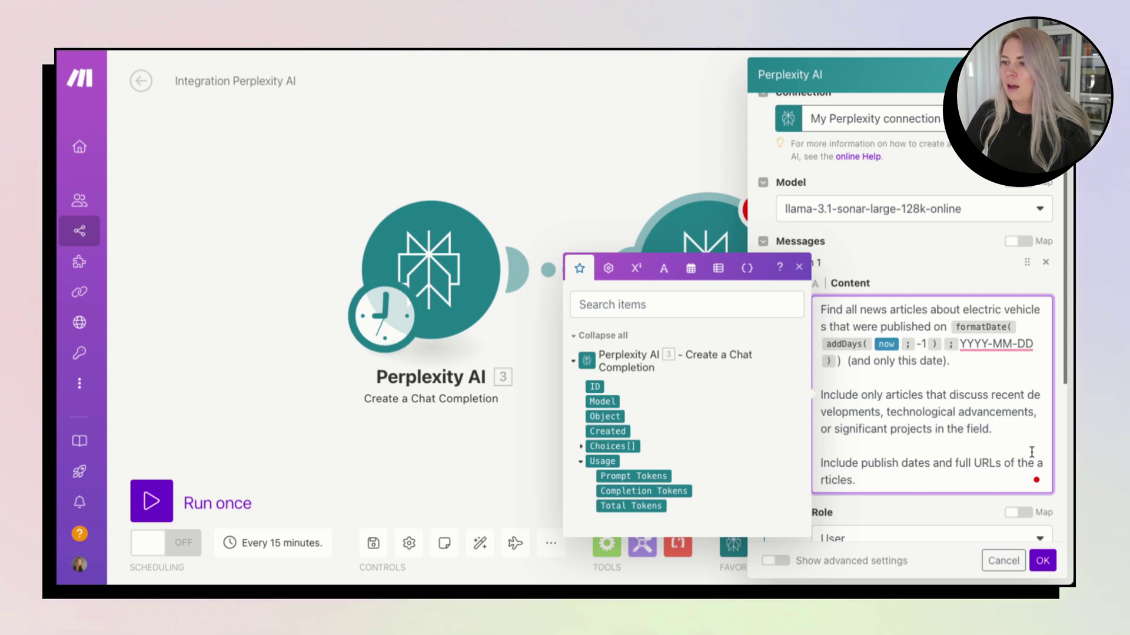
- Set the second Perplexity module's temperature to 0.7 and save its settings
scroll(1001, 441, "down", 2)
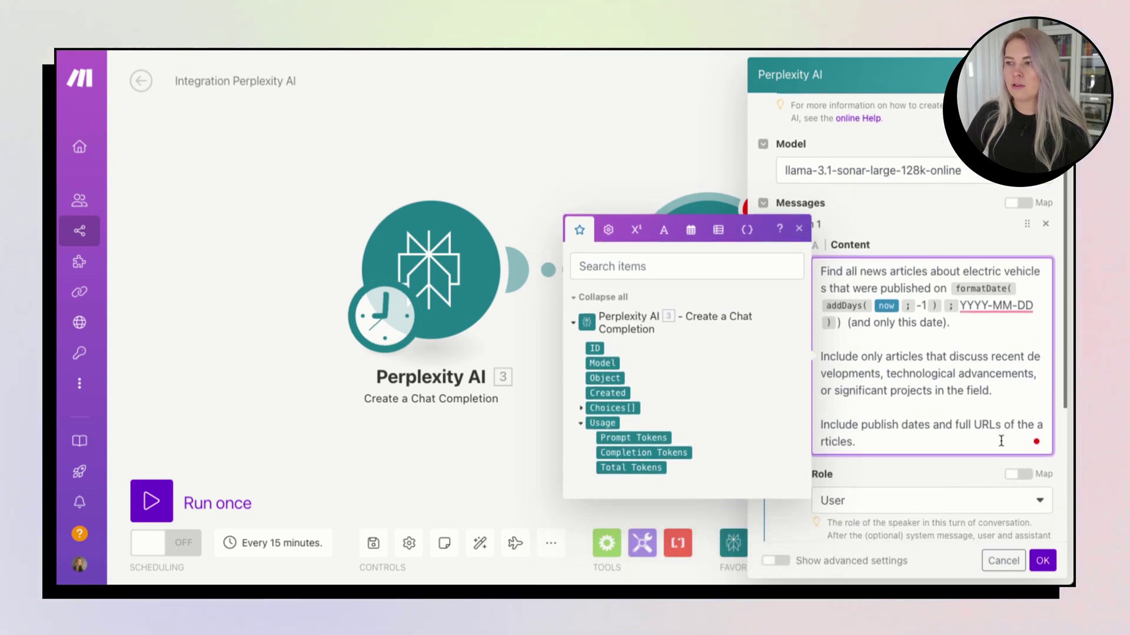
scroll(1001, 441, "down", 7)
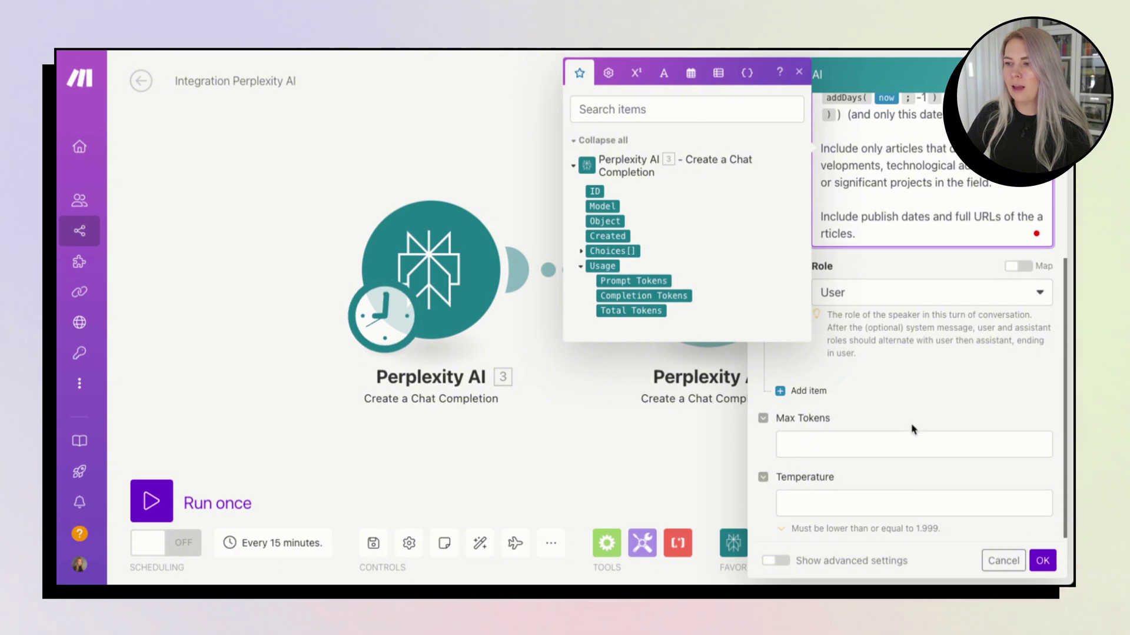
left_click(853, 496)
type("0.7")
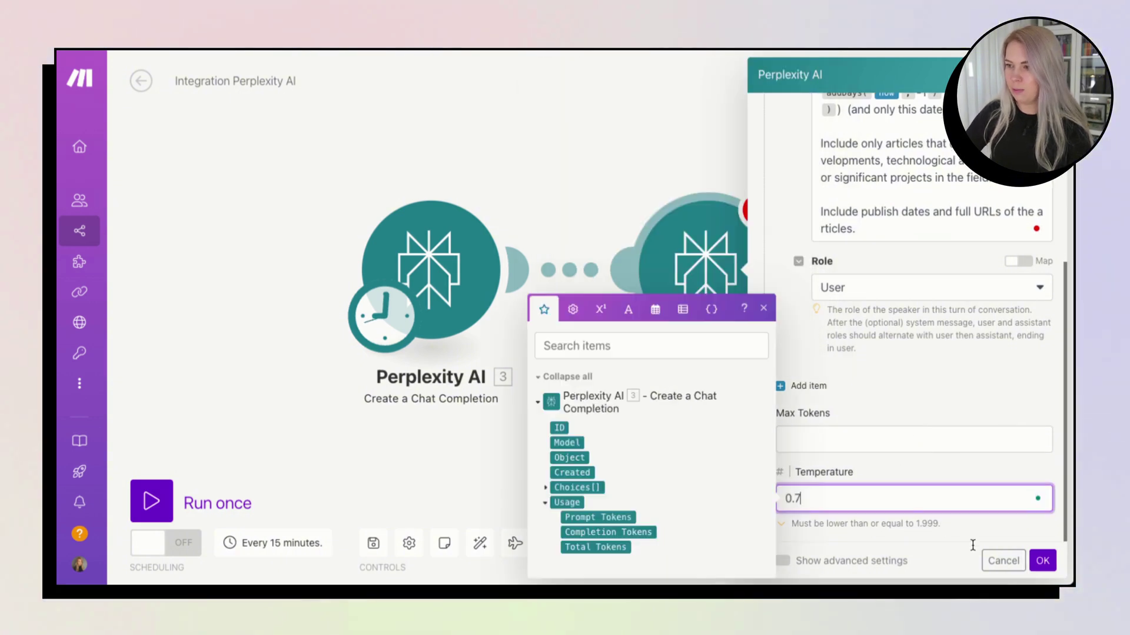
left_click(1042, 561)
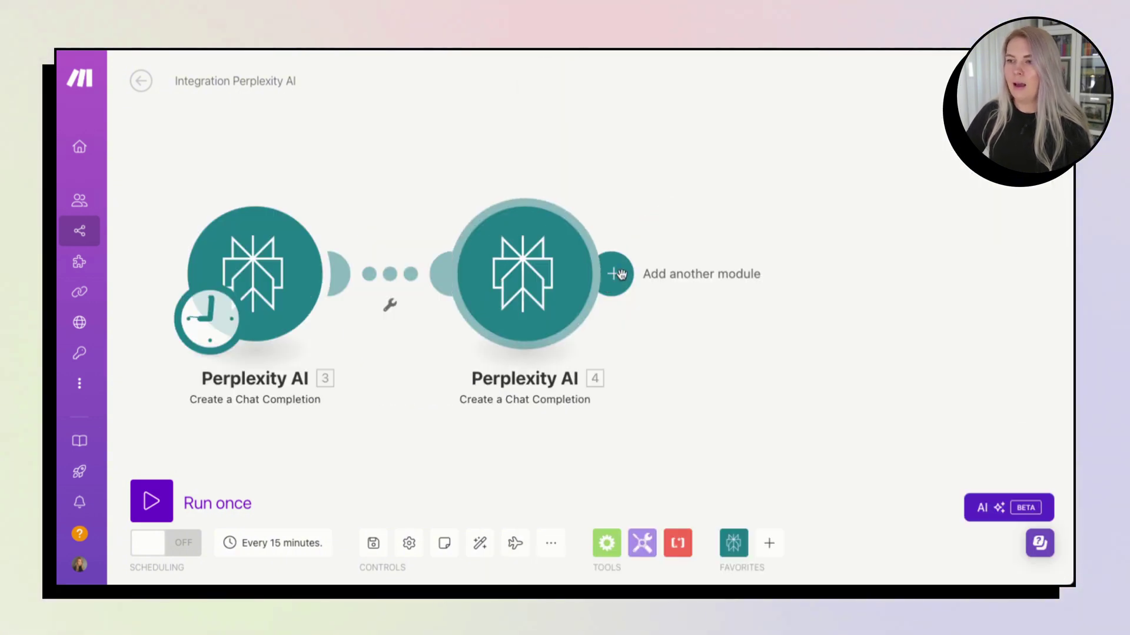
- Search for chatg and add OpenAI's Create a Completion (Prompt) module after the second Perplexity module
left_click(728, 272)
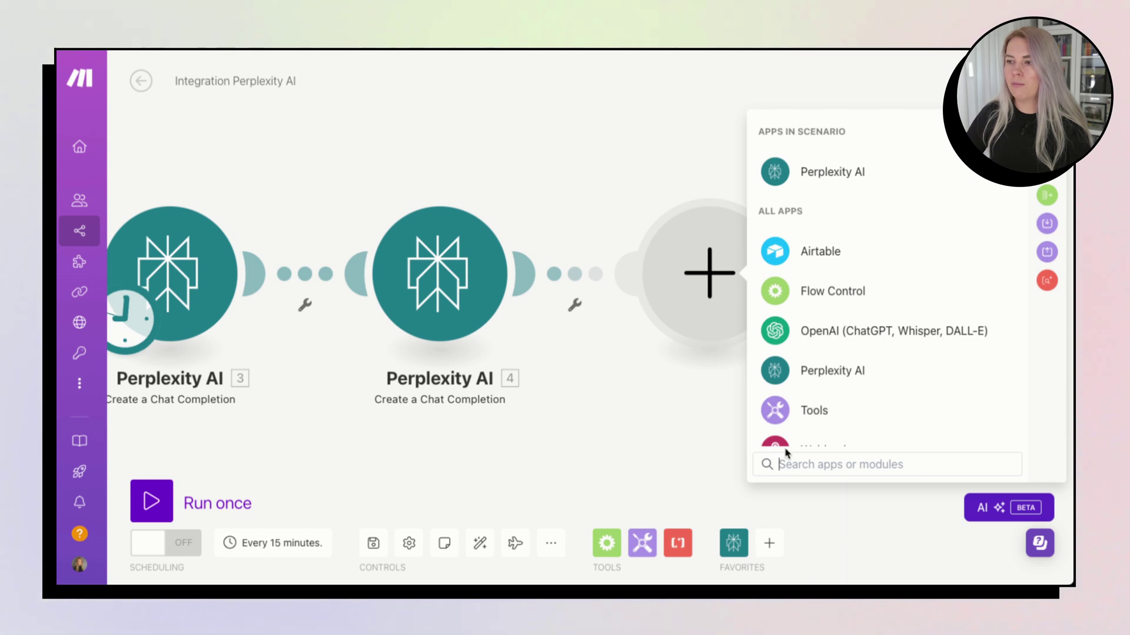
type("chatg")
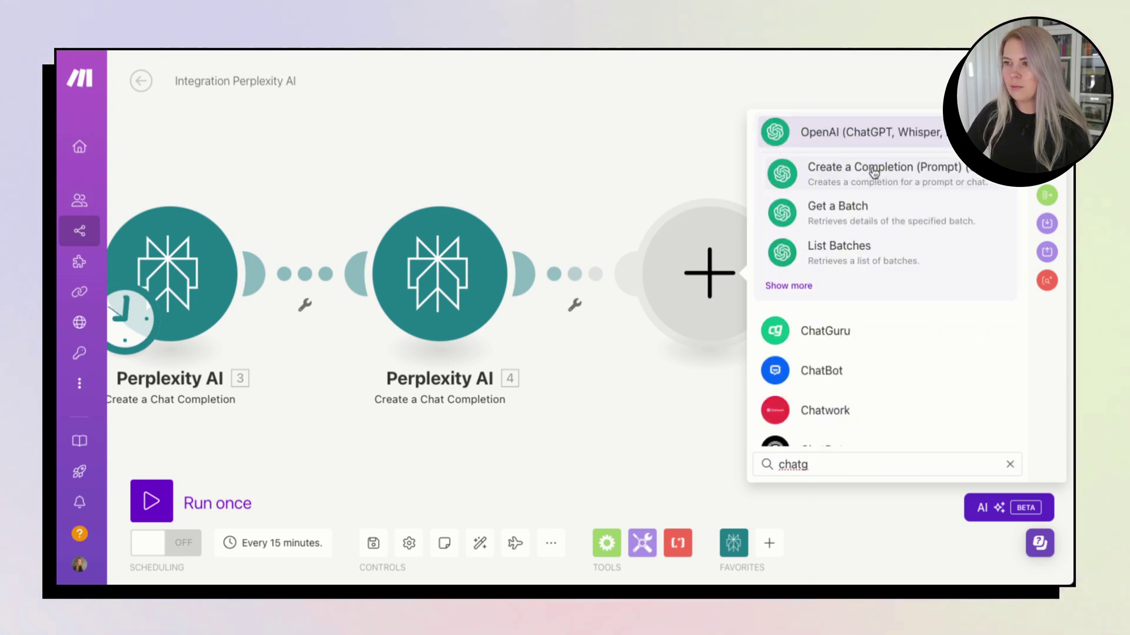
left_click(874, 172)
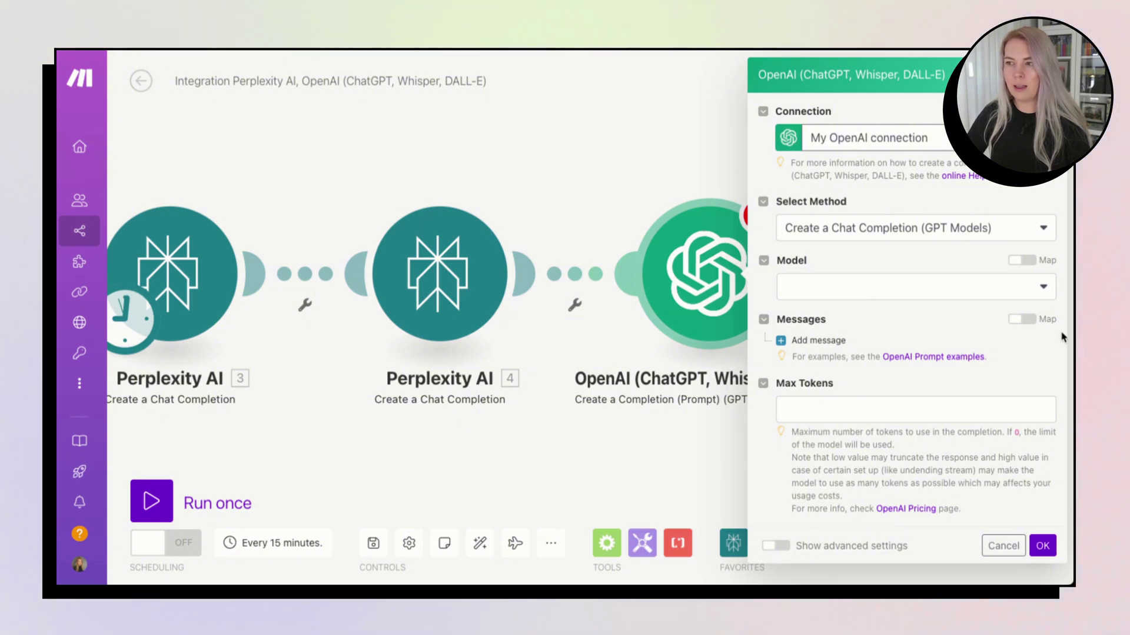
- Choose the gpt-4o model for the OpenAI module and add a message with the User role
left_click(928, 288)
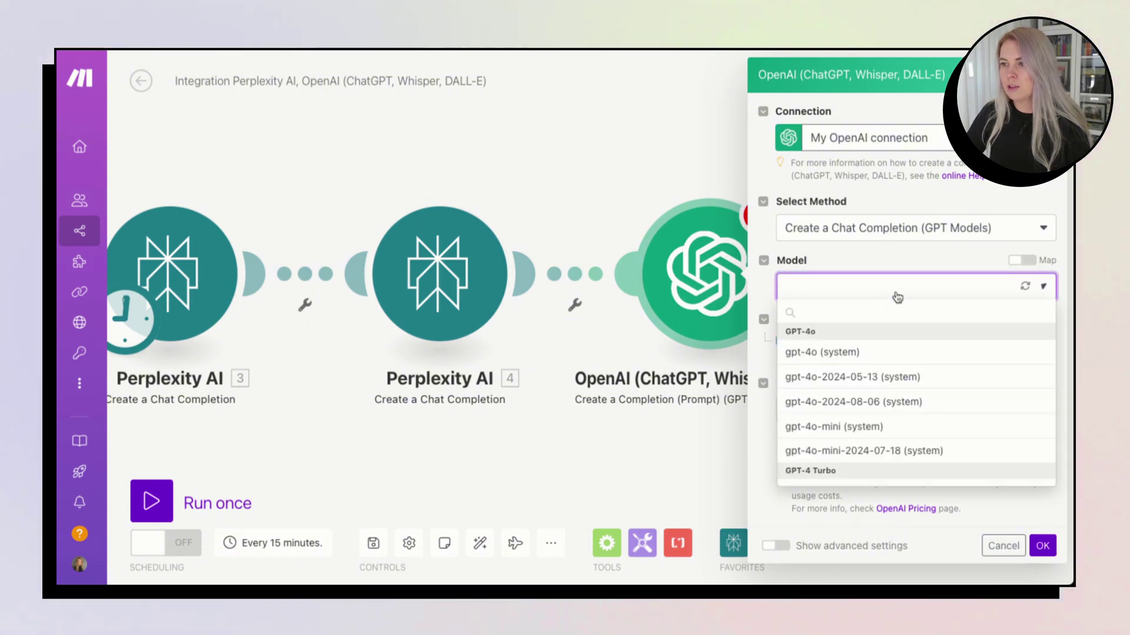
left_click(865, 353)
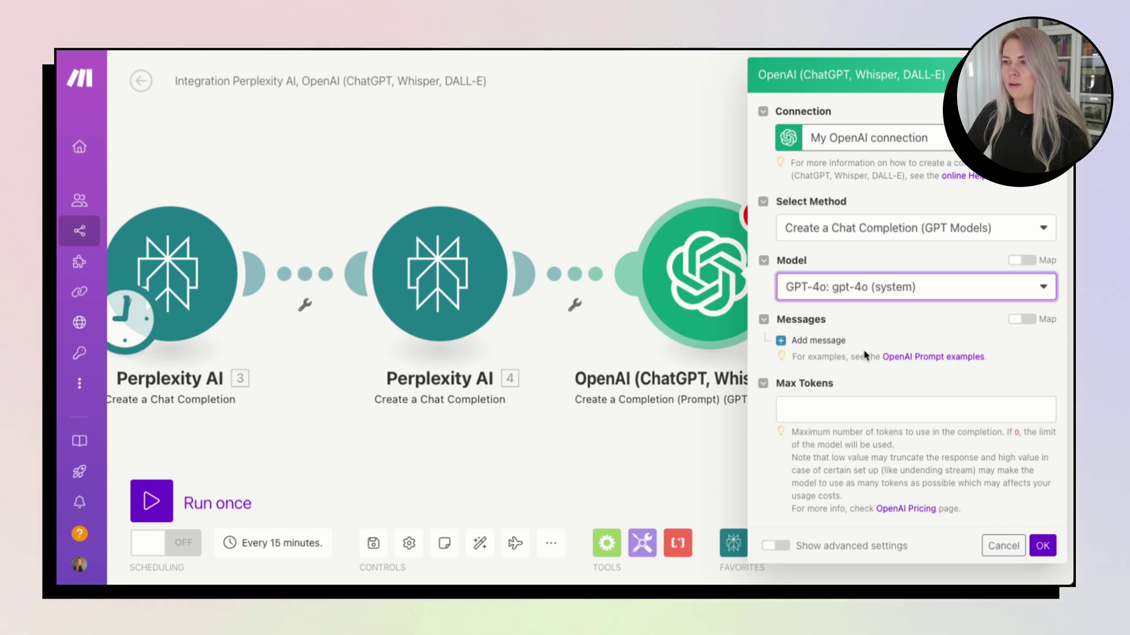
left_click(829, 341)
left_click(843, 388)
left_click(845, 435)
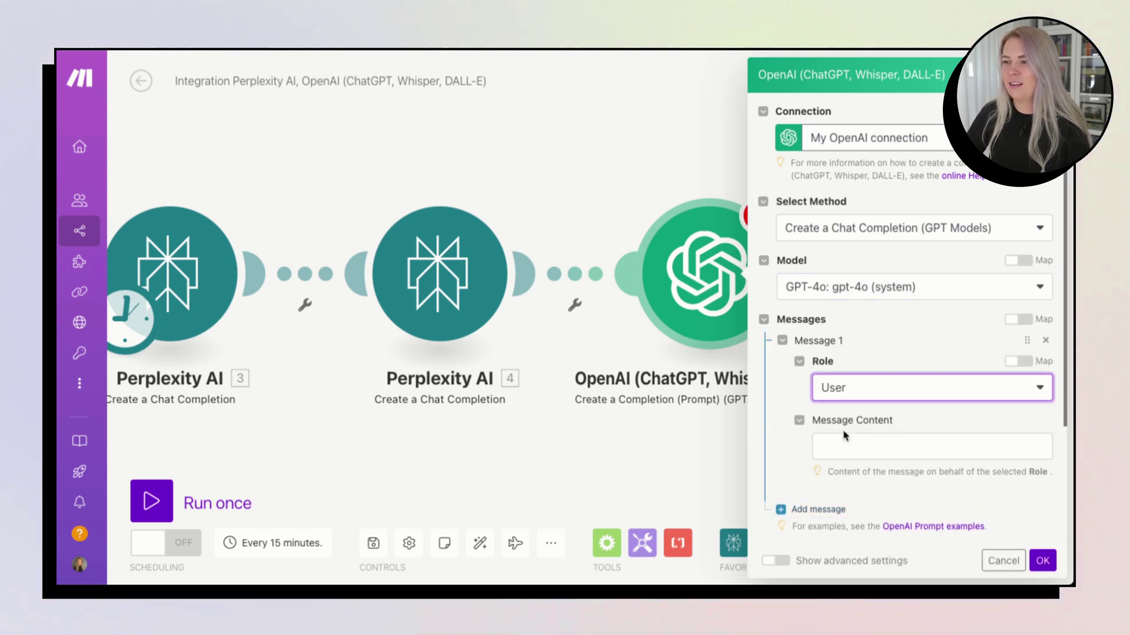
- Paste the Slack status update prompt into the message content, with emoji bullets for article title, description, publish date and URL
left_click(842, 451)
key("ctrl+v")
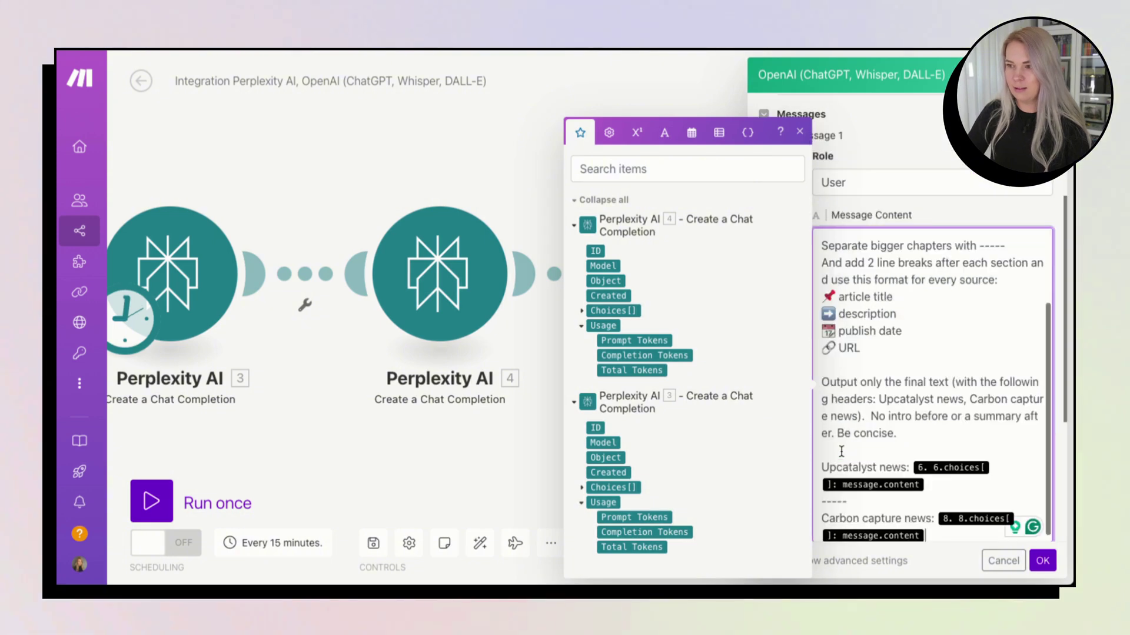
scroll(842, 451, "up", 5)
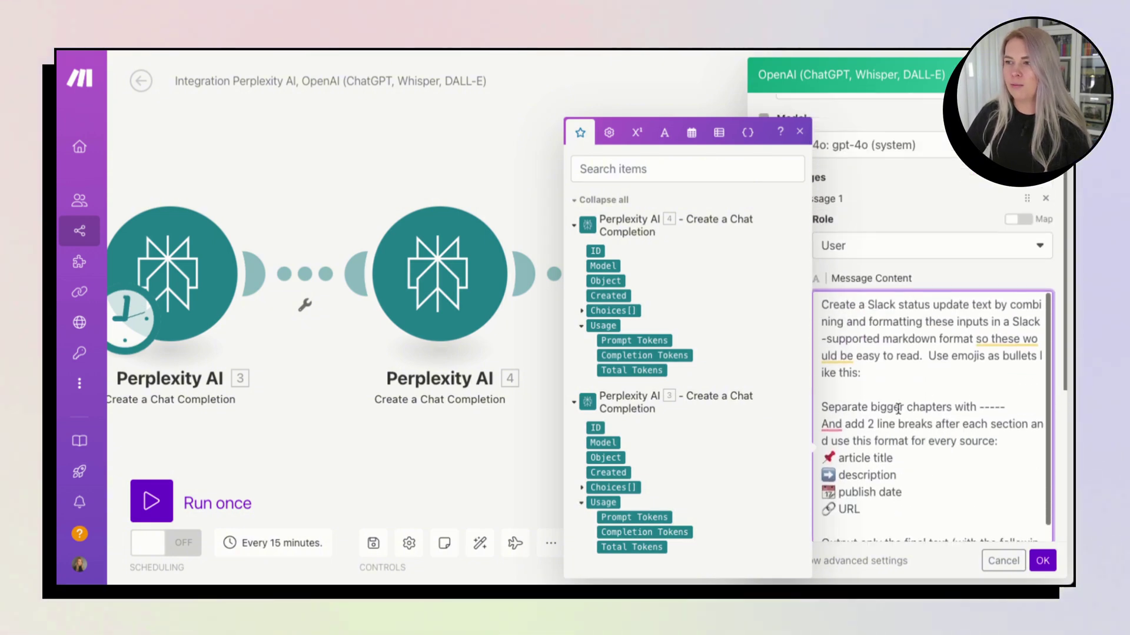
scroll(899, 410, "down", 5)
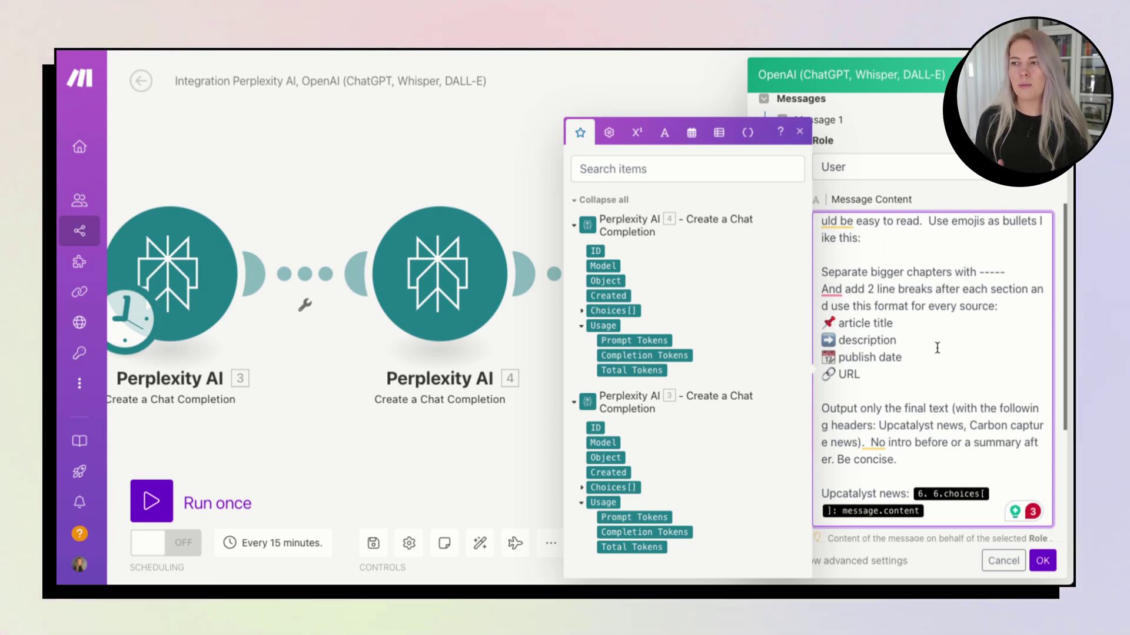
scroll(937, 348, "down", 3)
type("----- Carbon capture news: 8. 8.choices[]: message.content")
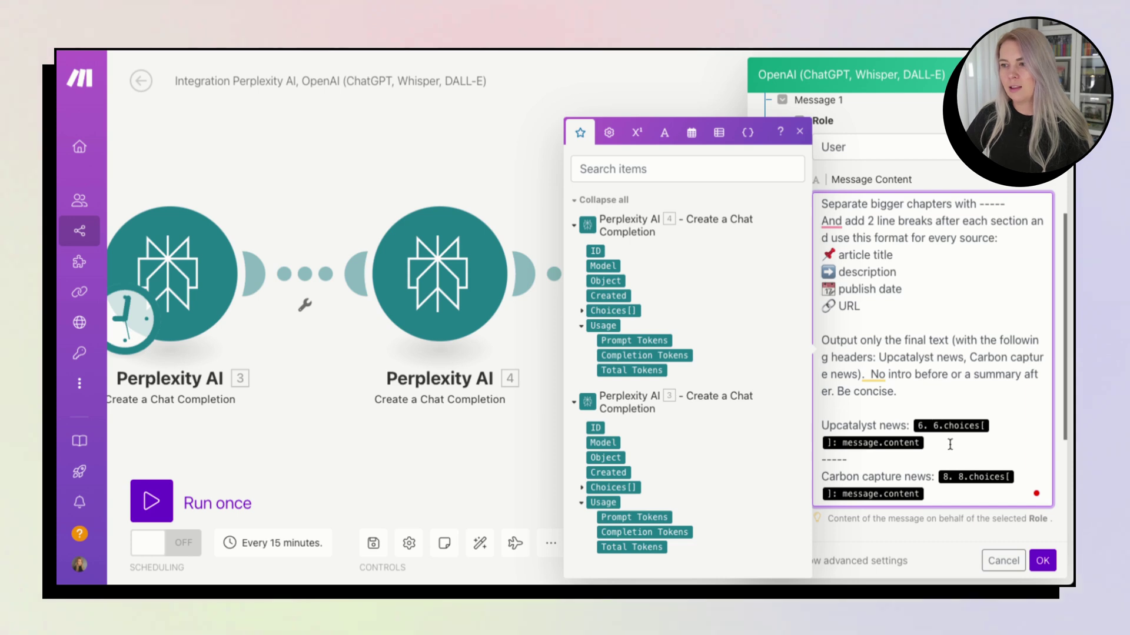
- Change the Upcatalyst news line near the prompt's end to Tesla news, mapped to the first Perplexity module's Choices[]: Message.Content
key("BackSpace")
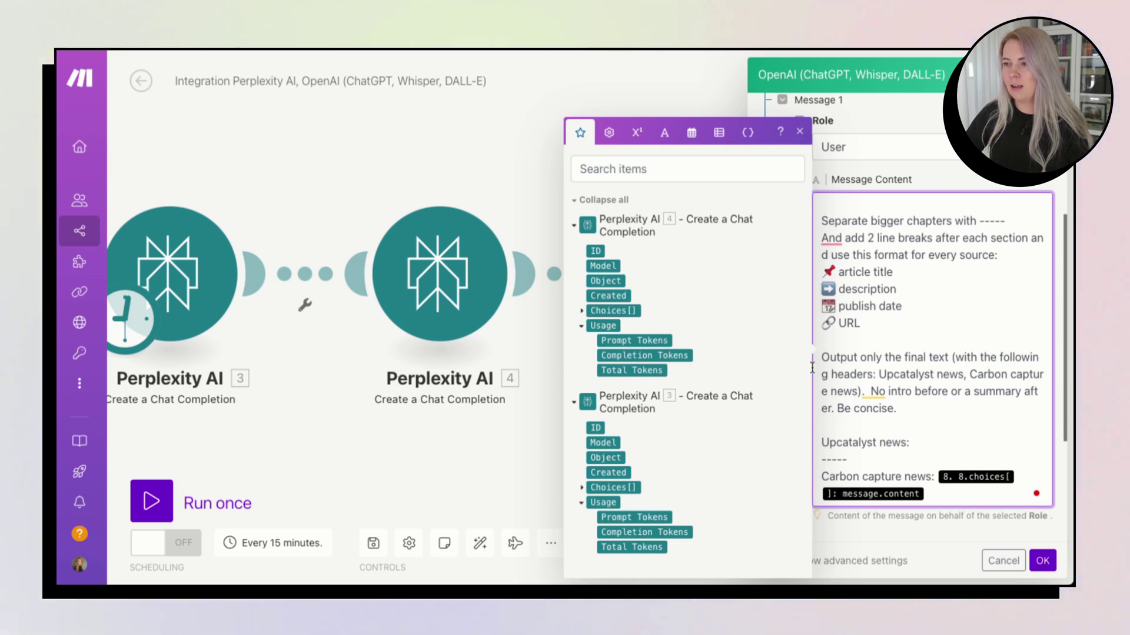
double_click(842, 442)
type("Tesla")
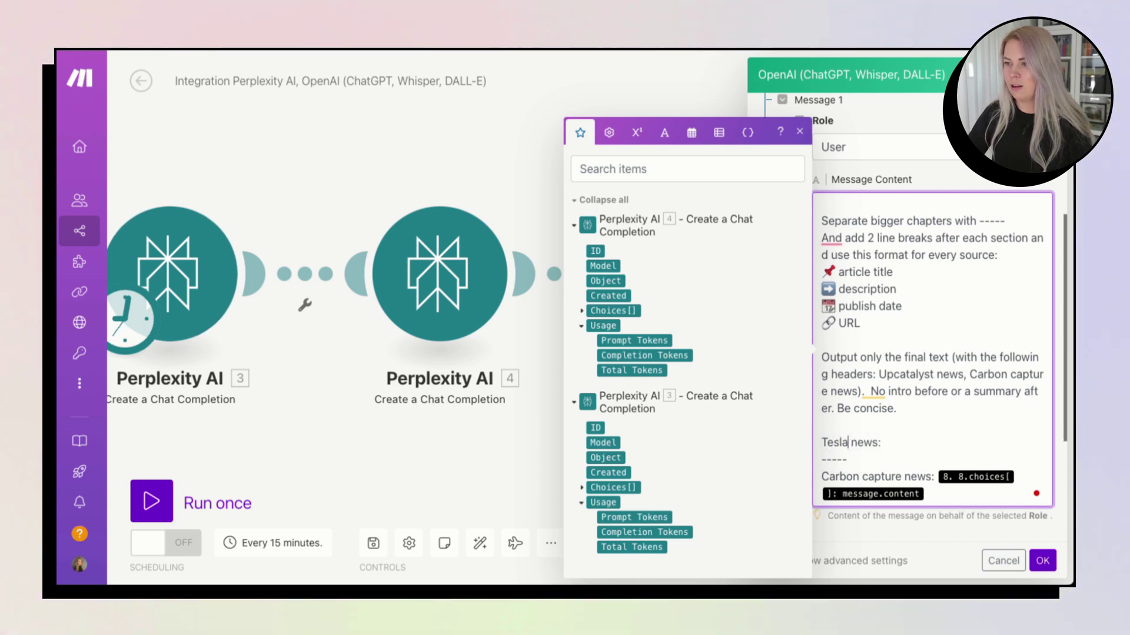
left_click(581, 487)
left_click(592, 473)
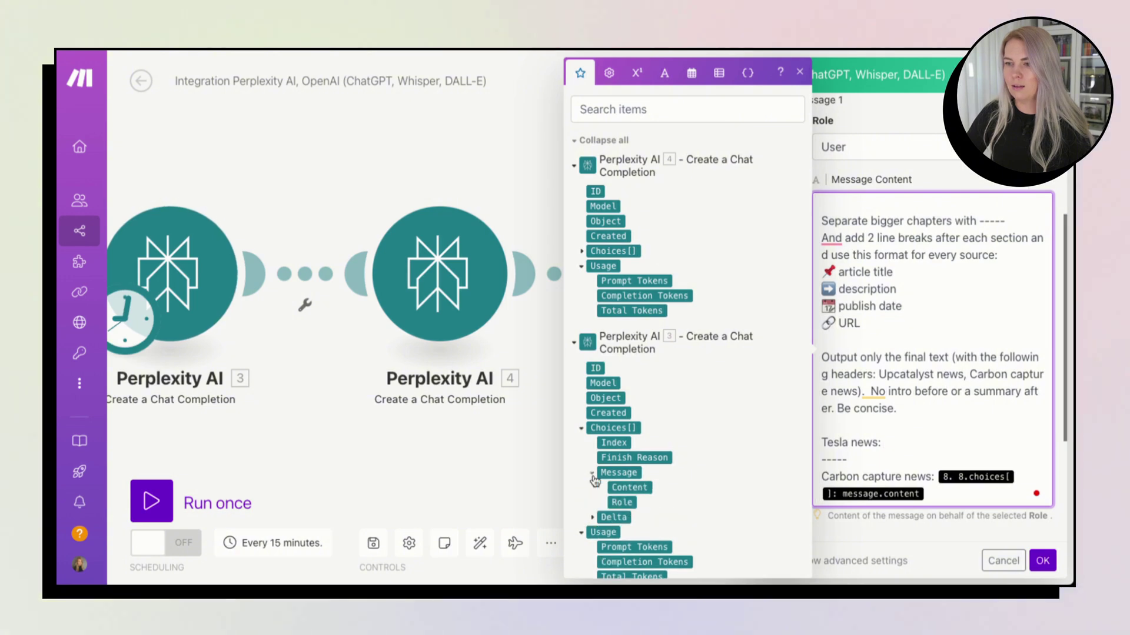
left_click(641, 487)
- Change the final Carbon capture news line to Electric vehicle news, mapped to the second Perplexity module's Choices[]: Message.Content
left_click_drag(822, 476, 931, 477)
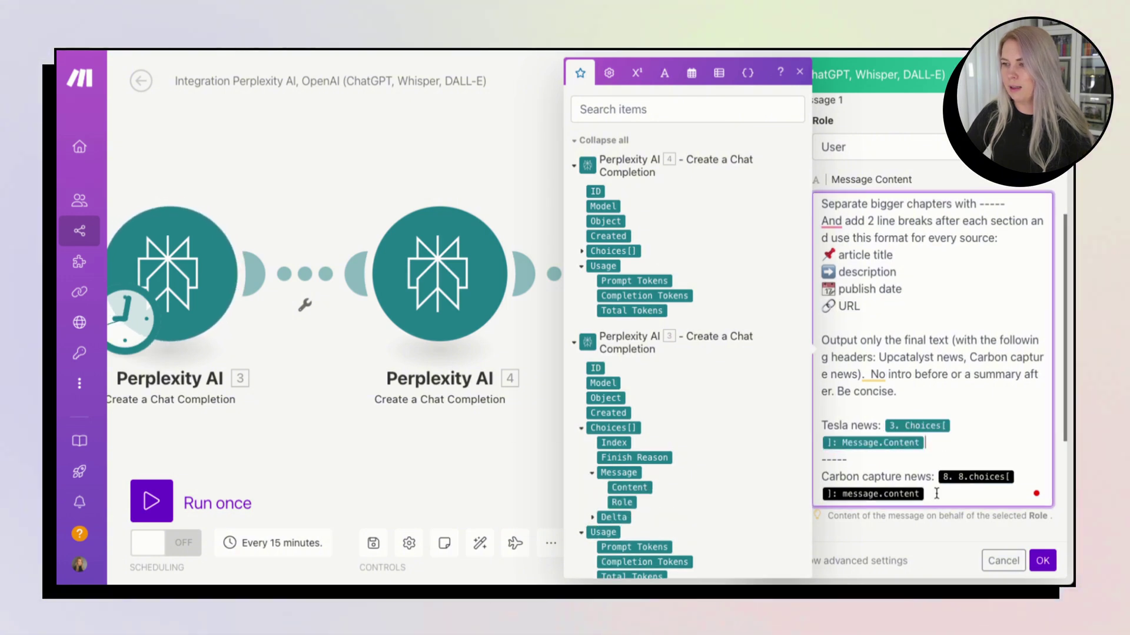
type("Electric vehicle")
scroll(933, 353, "down", 4)
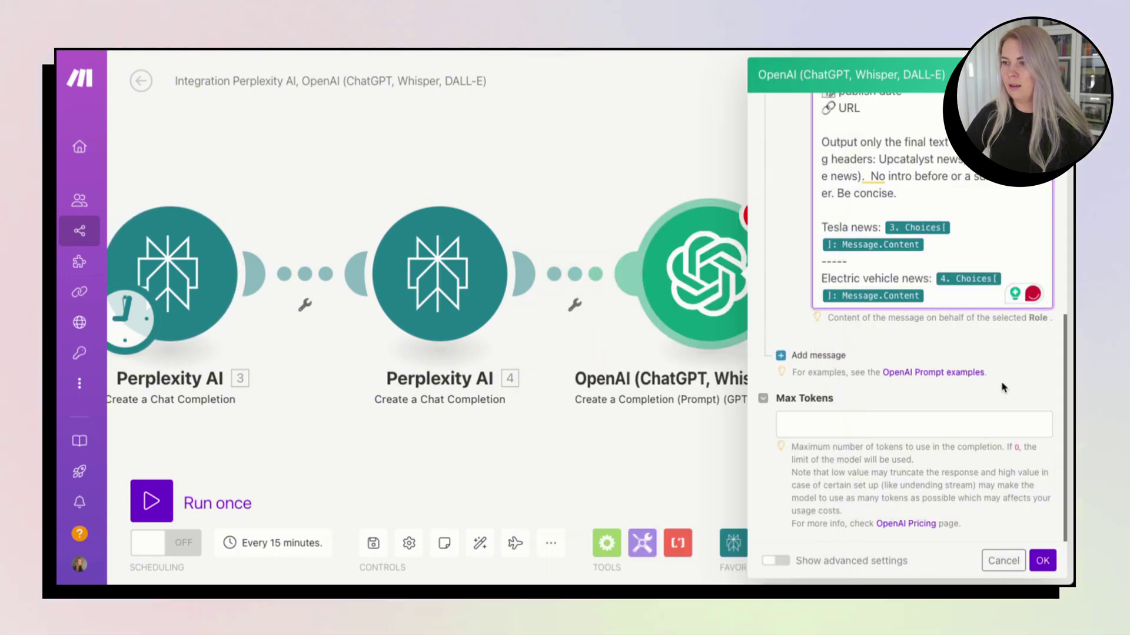
- Set the OpenAI module's temperature to 0.7 and max tokens to 0 and save its settings
left_click(777, 561)
scroll(863, 530, "down", 5)
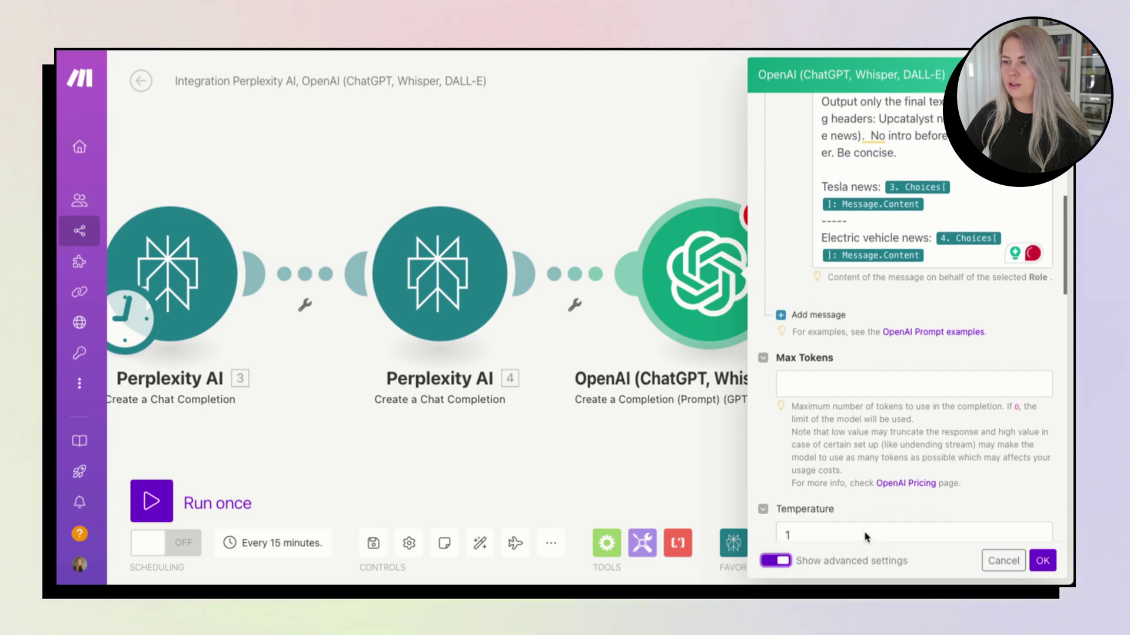
left_click(853, 350)
key("BackSpace")
type("9")
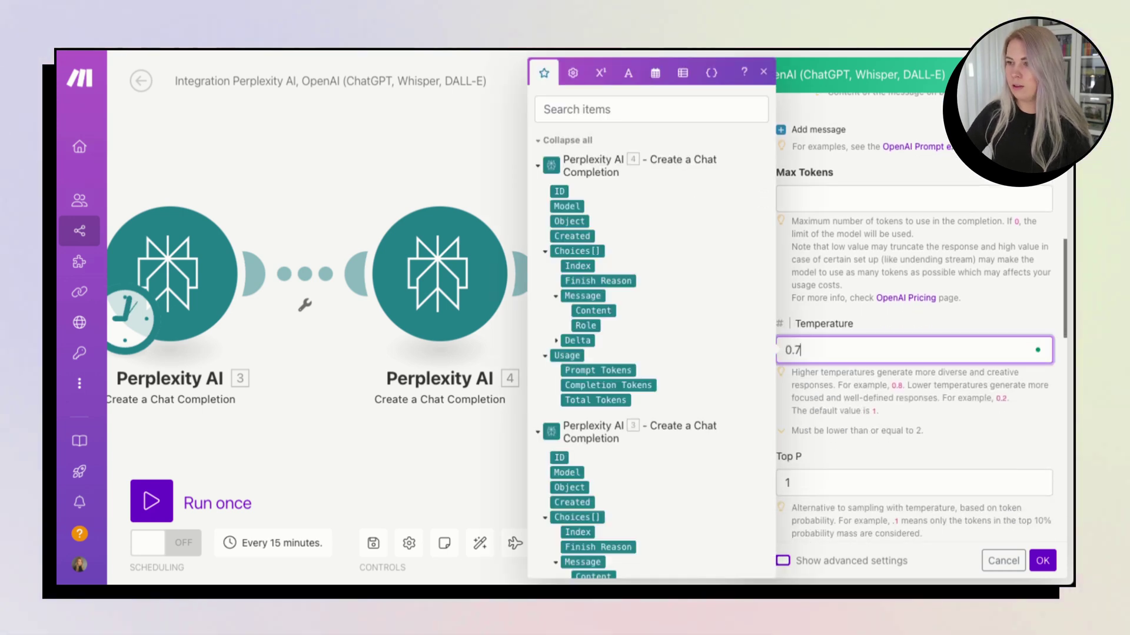
left_click(851, 194)
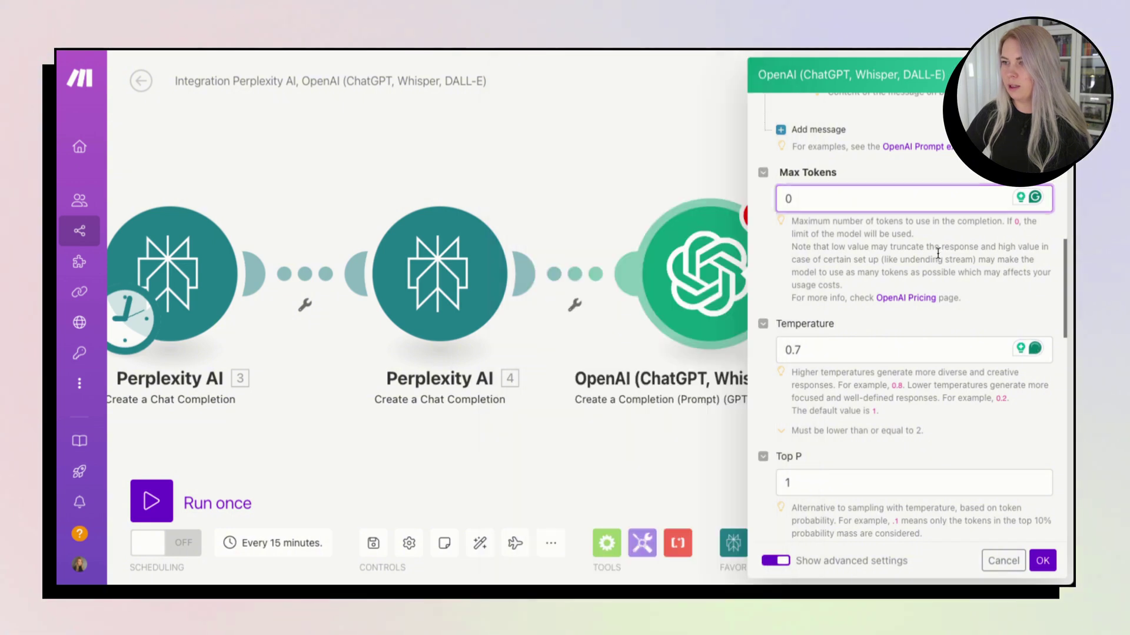
left_click(1017, 504)
left_click(1042, 561)
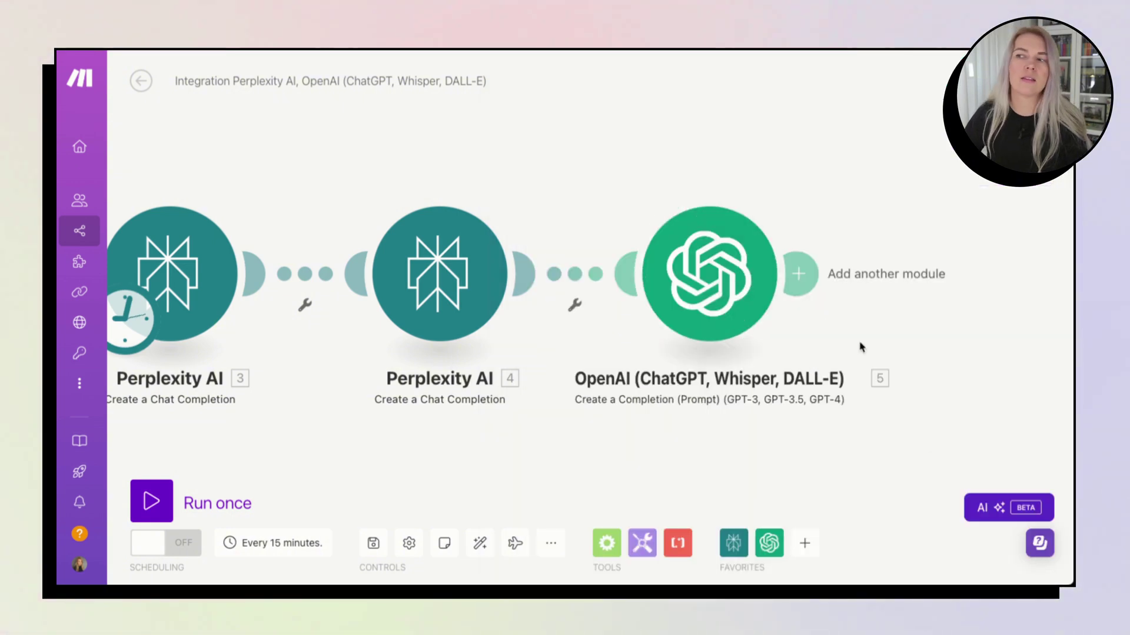
- Search for slac and add Slack's Create a Message module after the OpenAI module
left_click(812, 272)
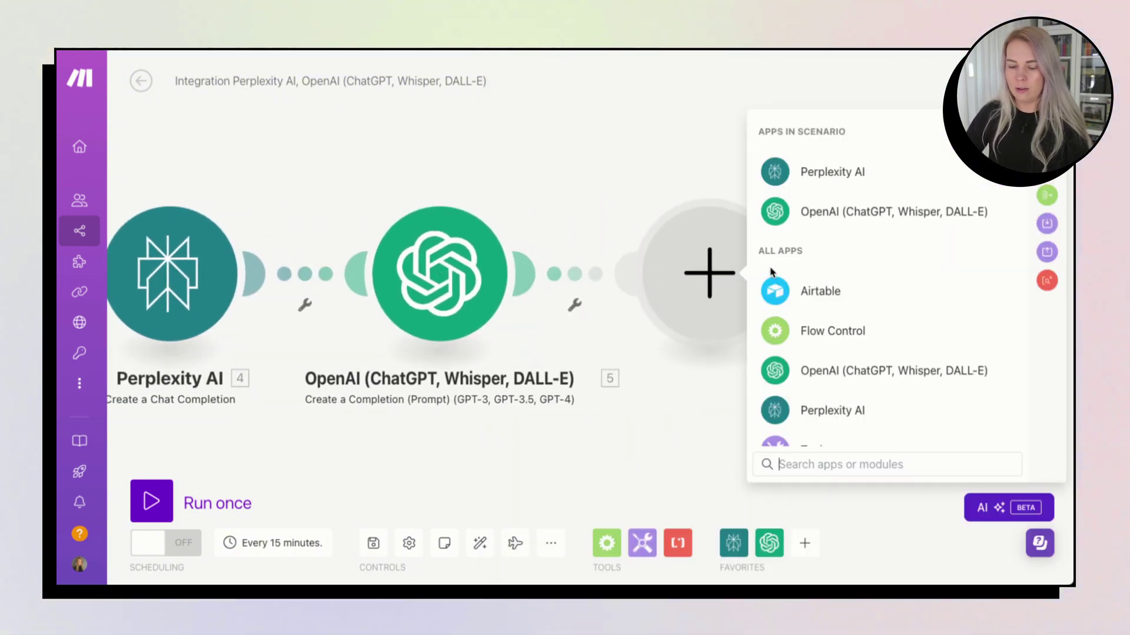
left_click(820, 458)
type("slac")
left_click(812, 126)
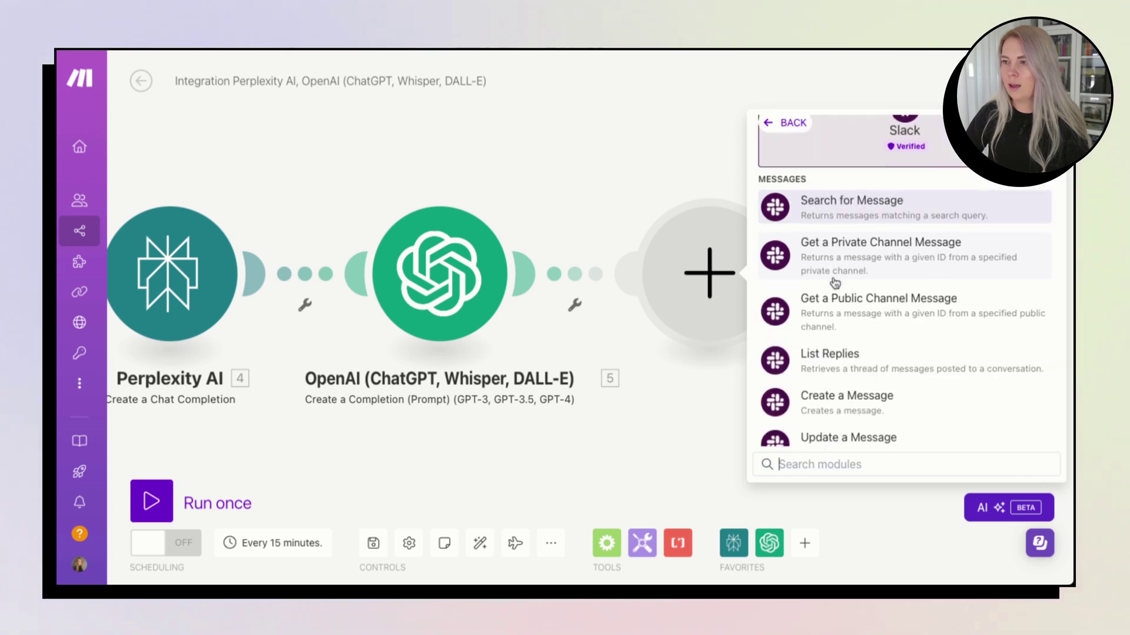
scroll(839, 282, "down", 5)
left_click(834, 282)
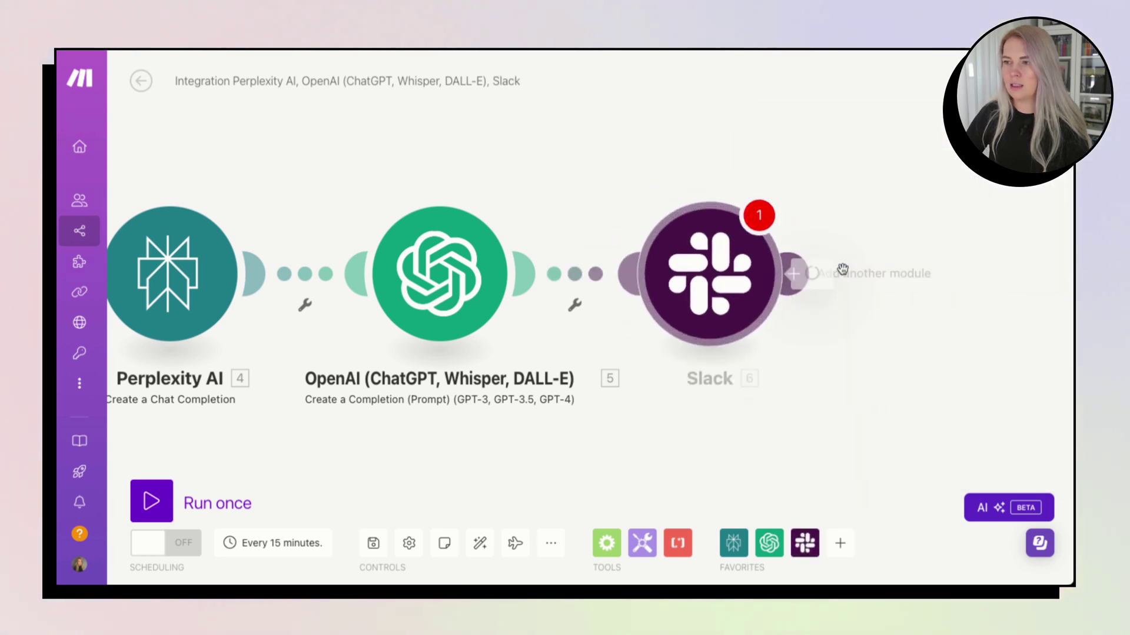
- Have the Slack module's channel selected from the list and choose the public channel random
left_click(852, 229)
left_click(844, 277)
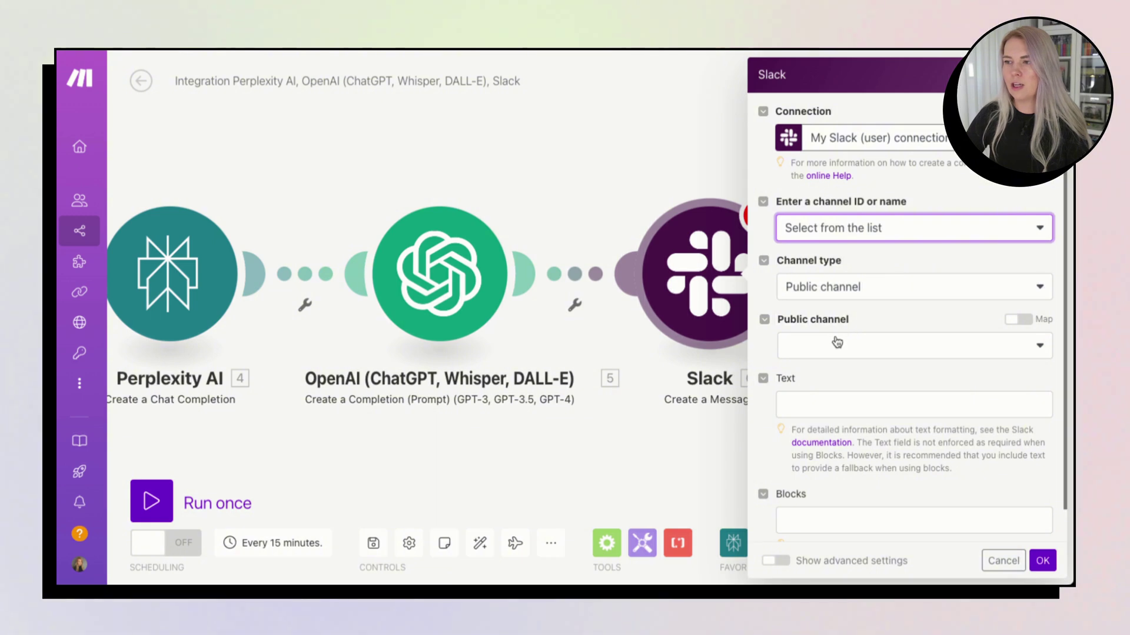
left_click(836, 347)
left_click(816, 419)
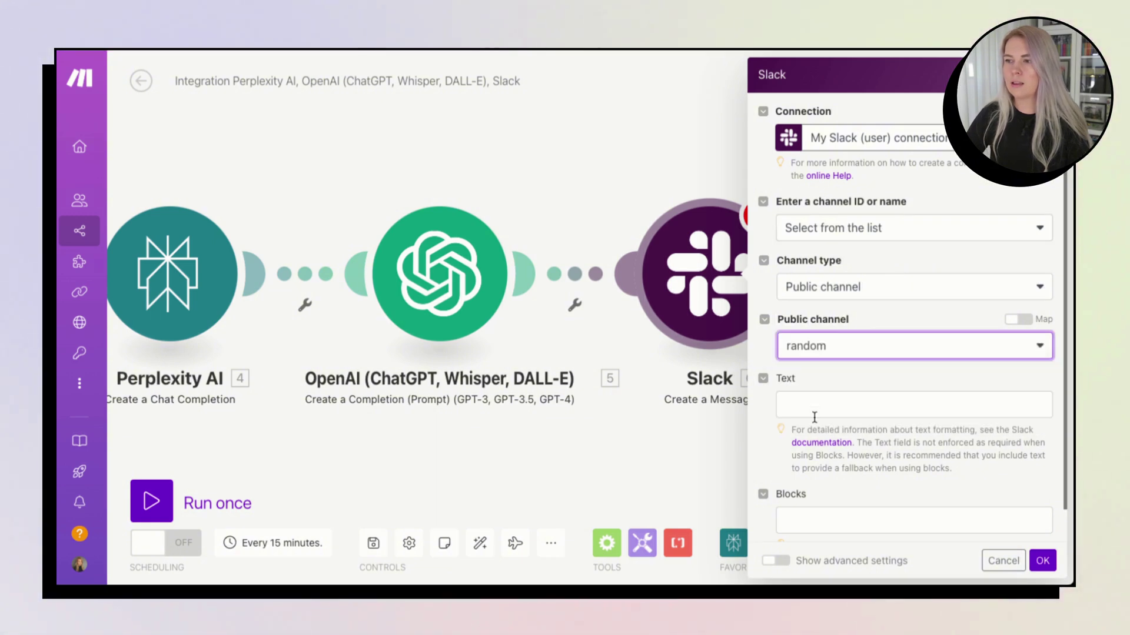
- Paste the Daily Report From Your AI Journalist template into the Slack message text
left_click(843, 401)
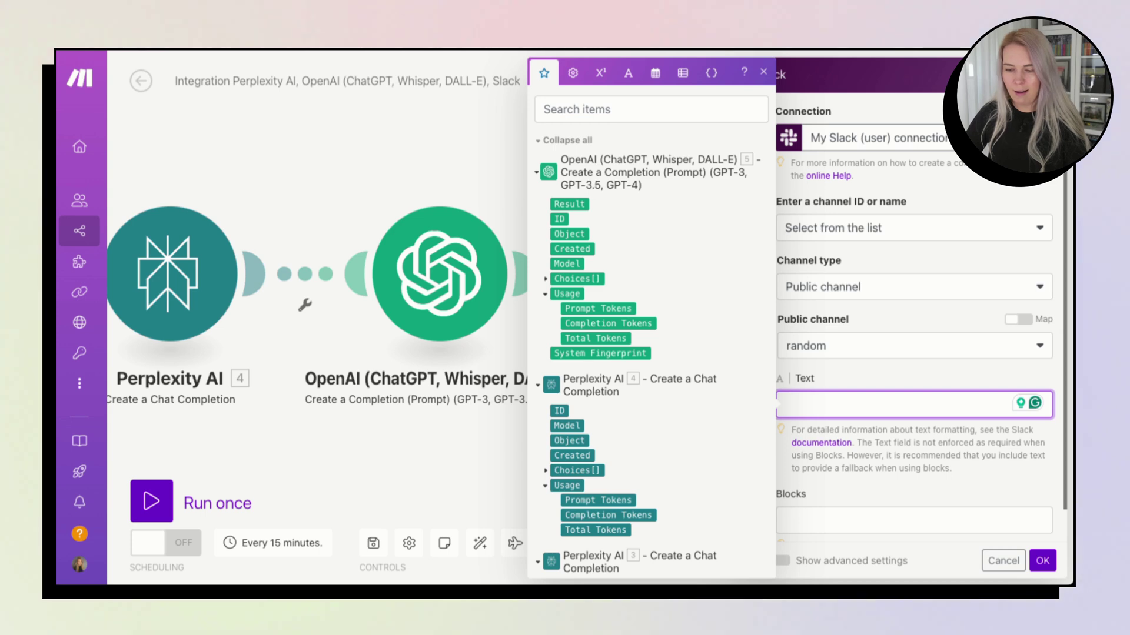
key("Escape")
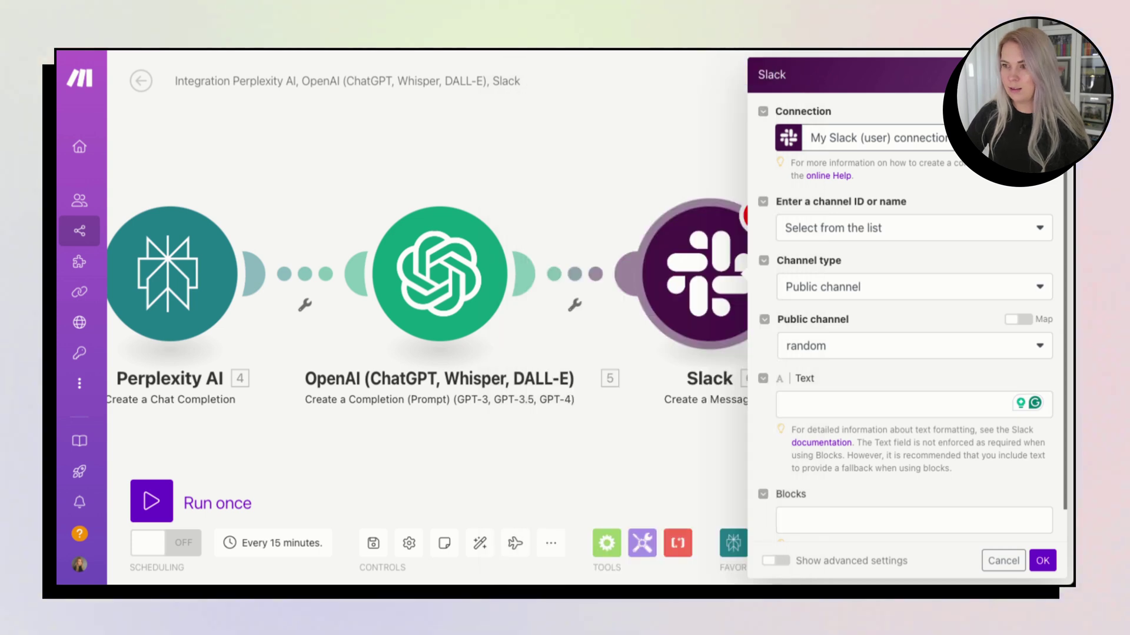
left_click(898, 405)
key("ctrl+v")
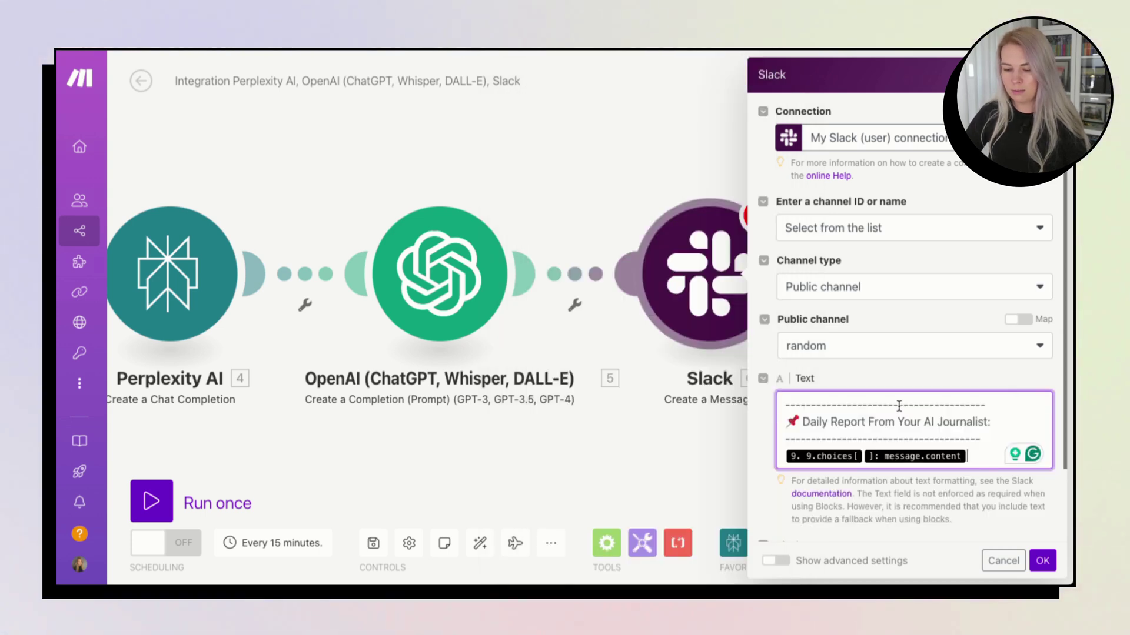
- Replace the outdated mapping in the Slack text with the OpenAI module's Choices[]: Message.Content and save the module settings
left_click(976, 456)
key("BackSpace")
key("BackSpace")
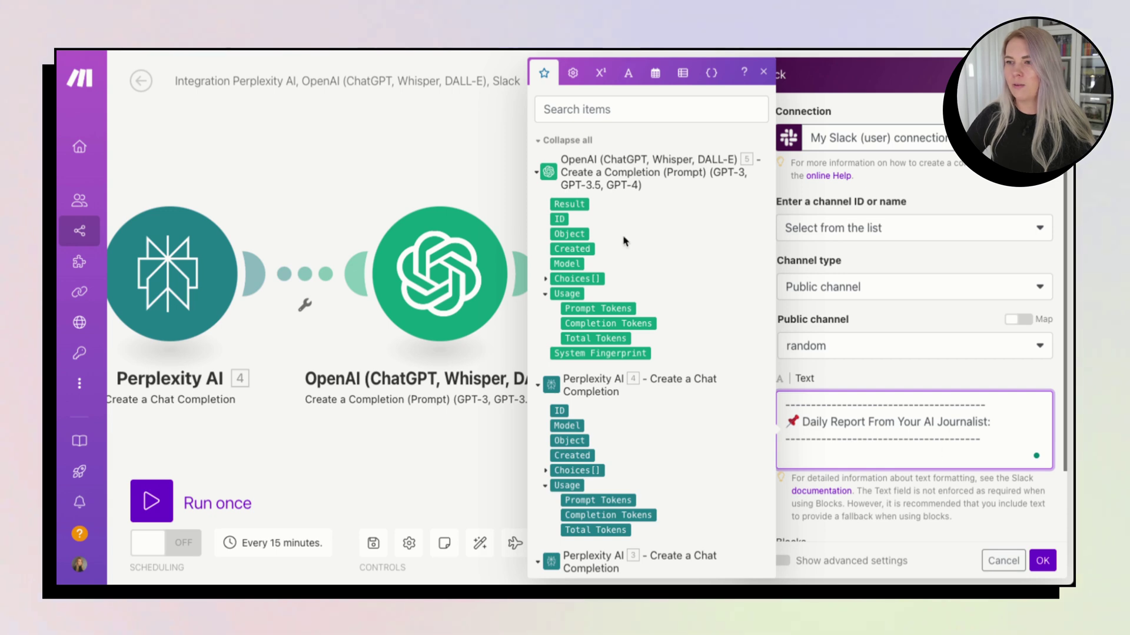
left_click(546, 279)
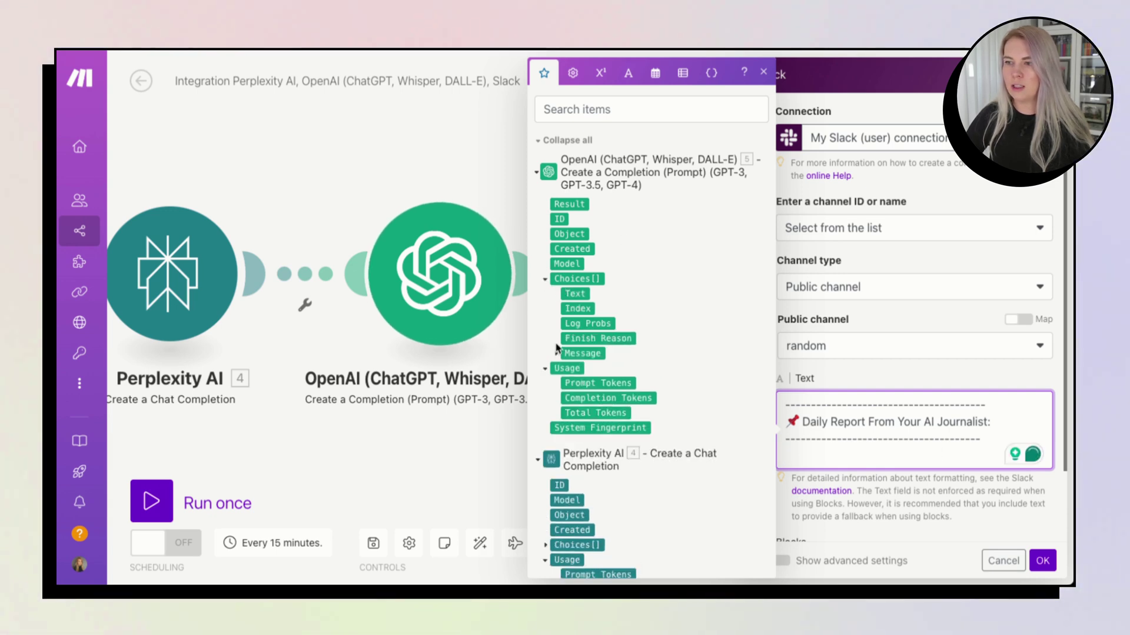
left_click(556, 354)
left_click(592, 383)
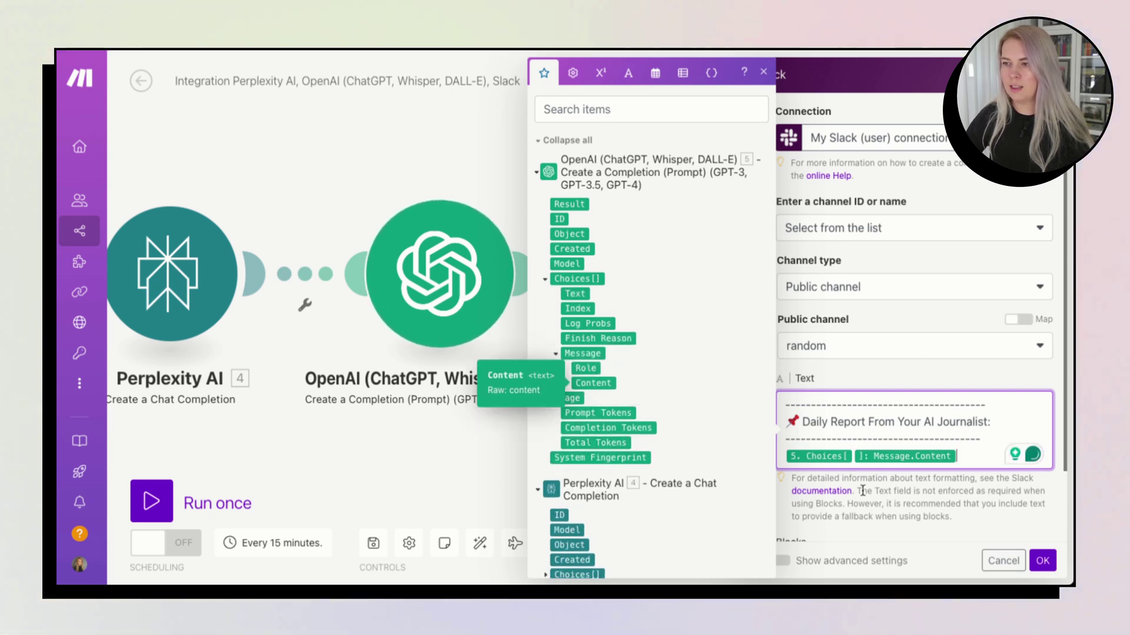
left_click(923, 460)
left_click(1042, 561)
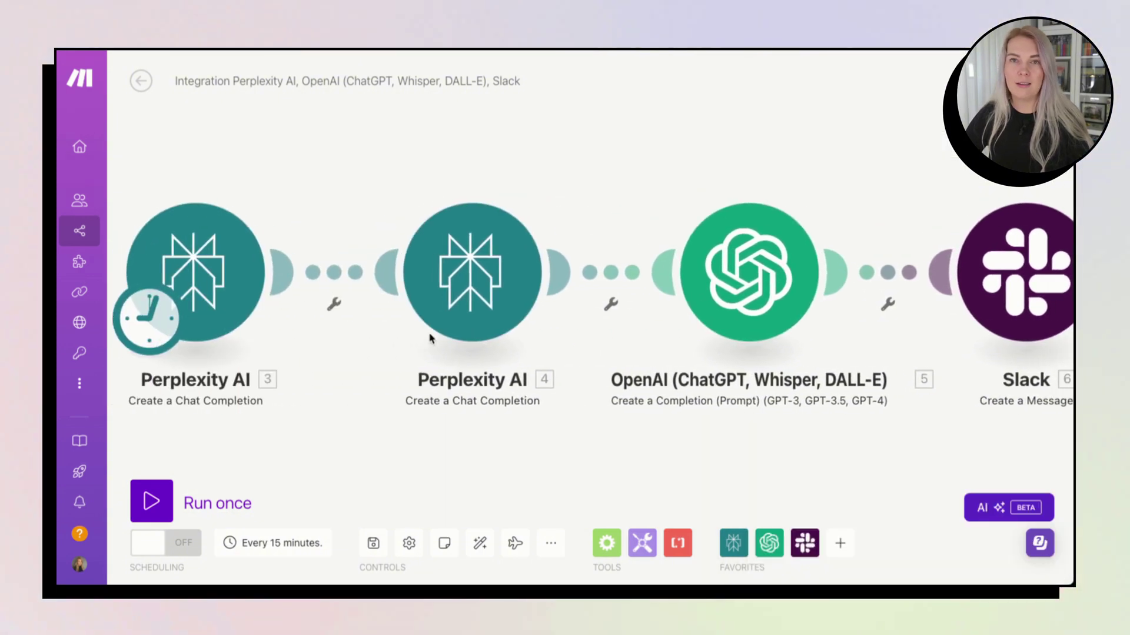
- Save the scenario and schedule it to run every day at 09:00
scroll(430, 338, "down", 2)
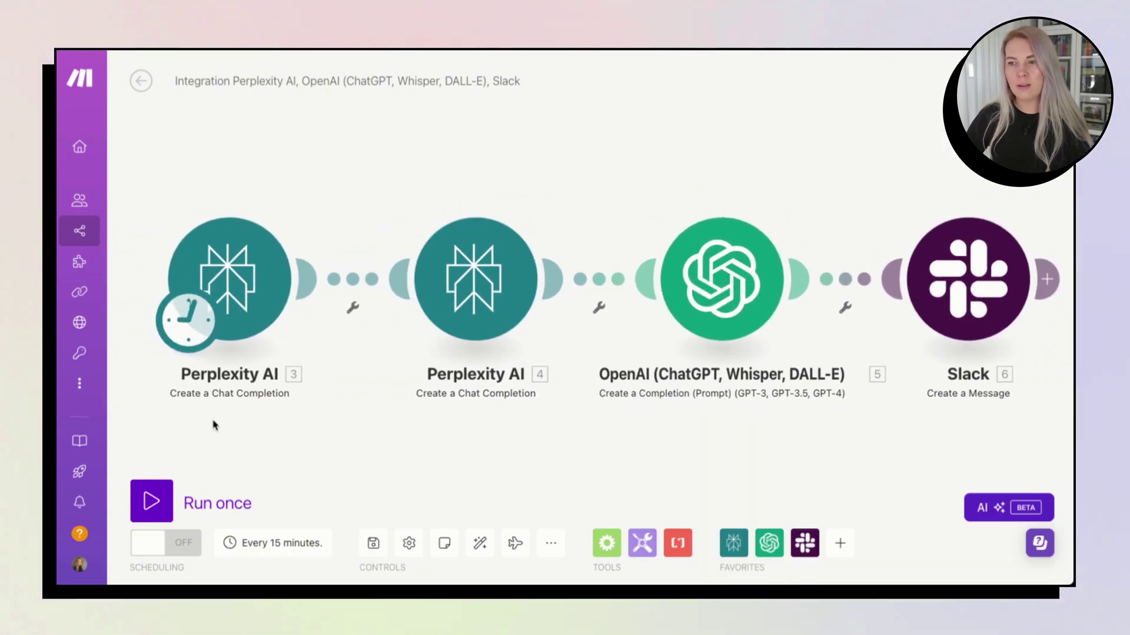
left_click(369, 544)
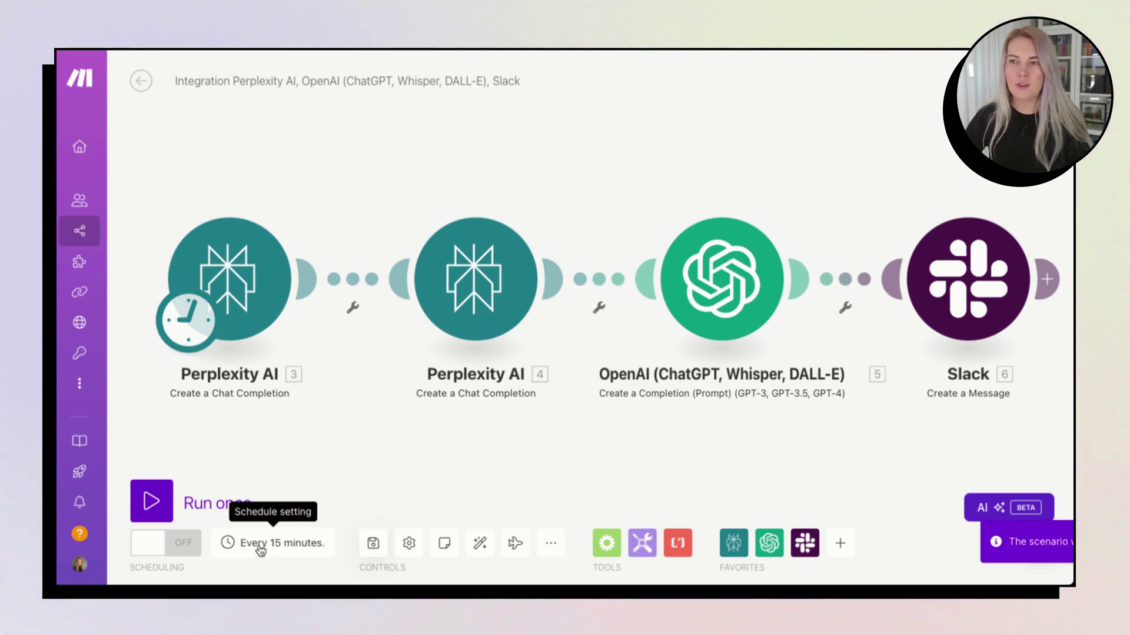
left_click(260, 549)
left_click(261, 548)
left_click(268, 543)
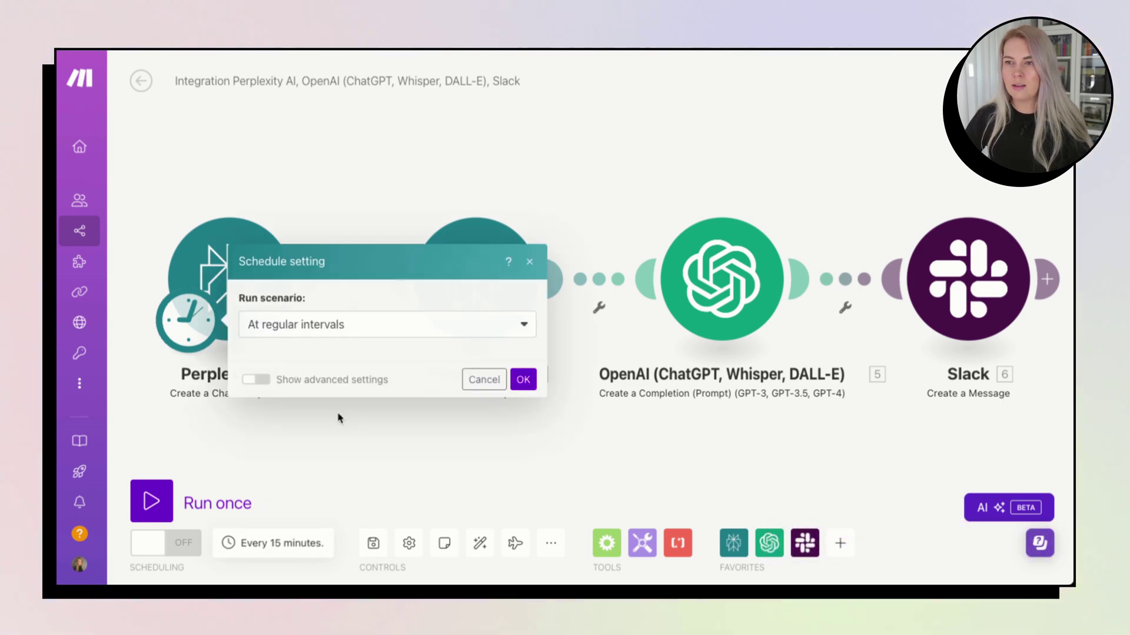
left_click(373, 238)
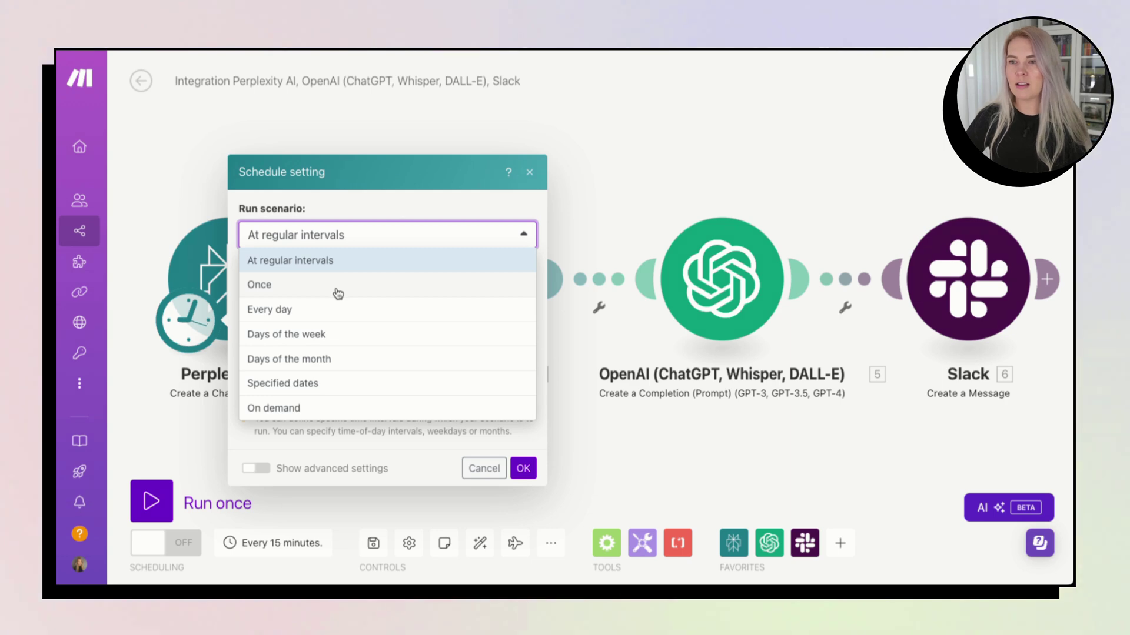
left_click(318, 316)
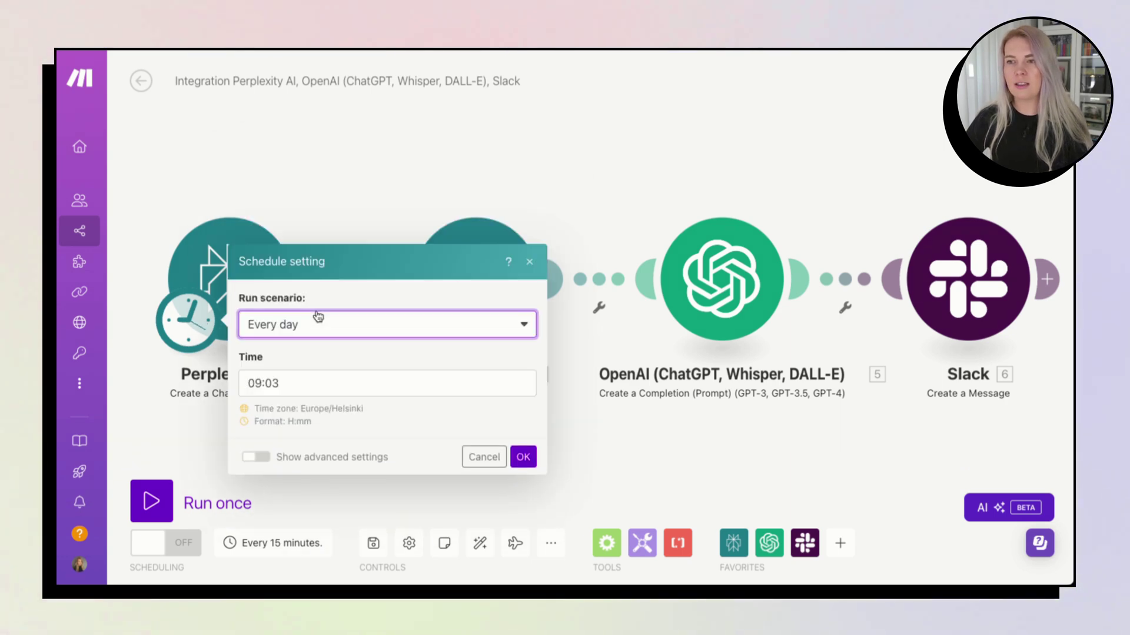
left_click(283, 342)
key("BackSpace")
type("0")
left_click(424, 385)
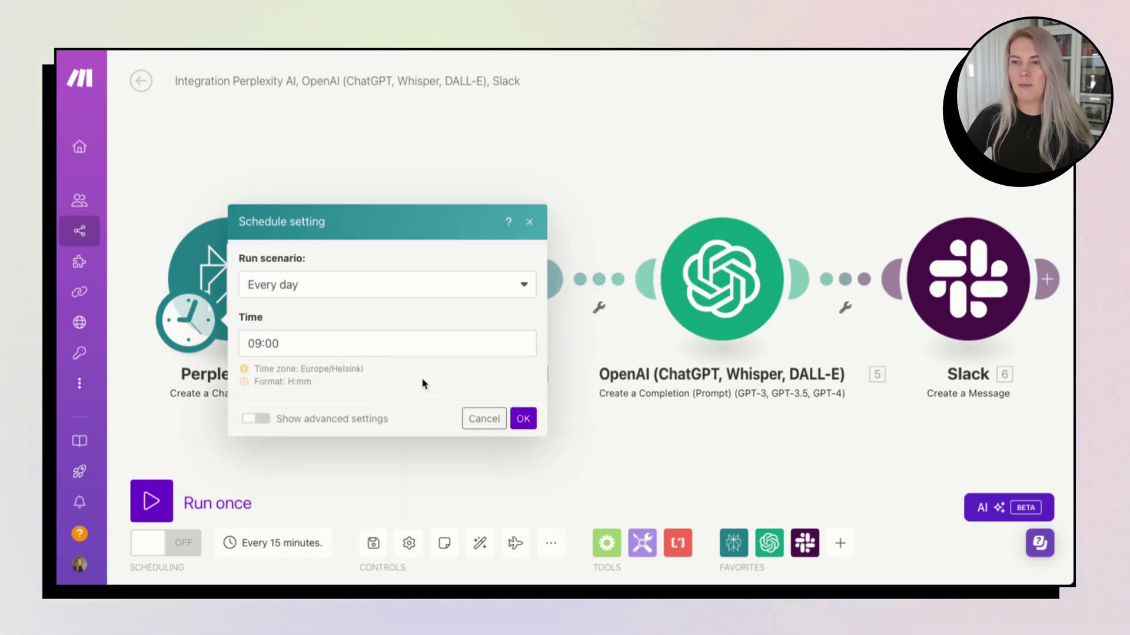
left_click(523, 419)
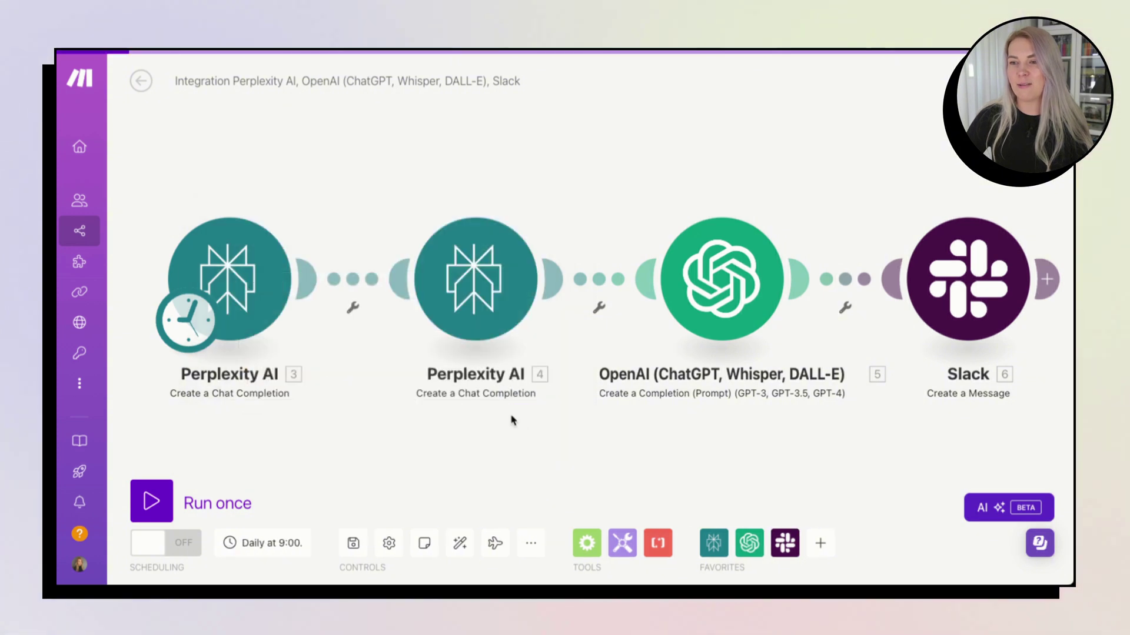
- Activate the scenario's schedule and run it once to check the report in Slack's random channel
left_click(188, 551)
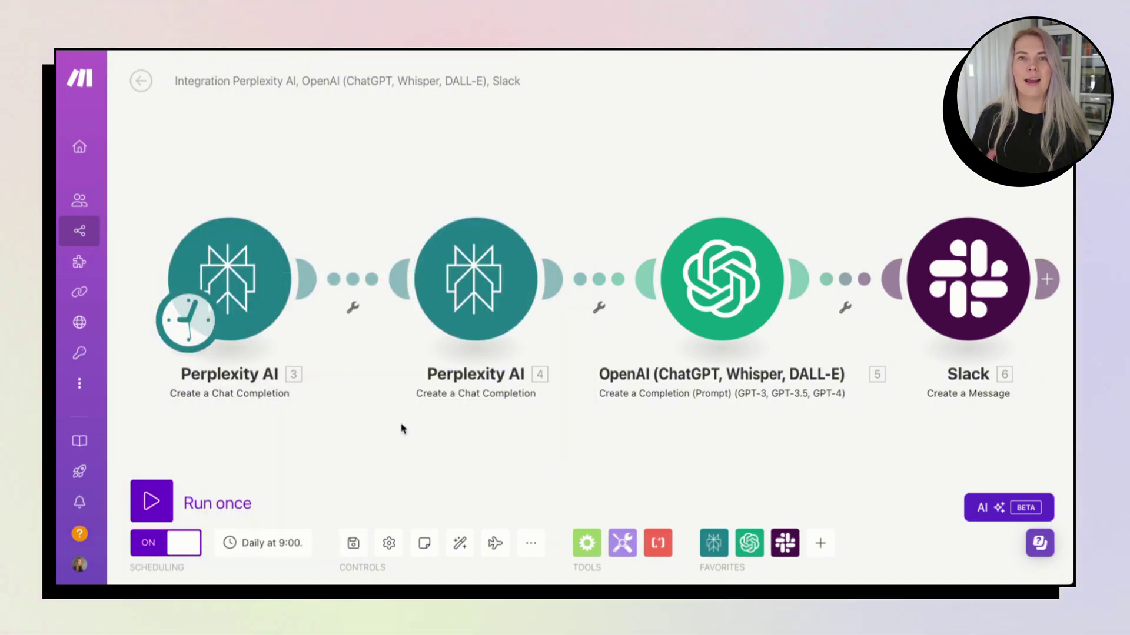
left_click(151, 501)
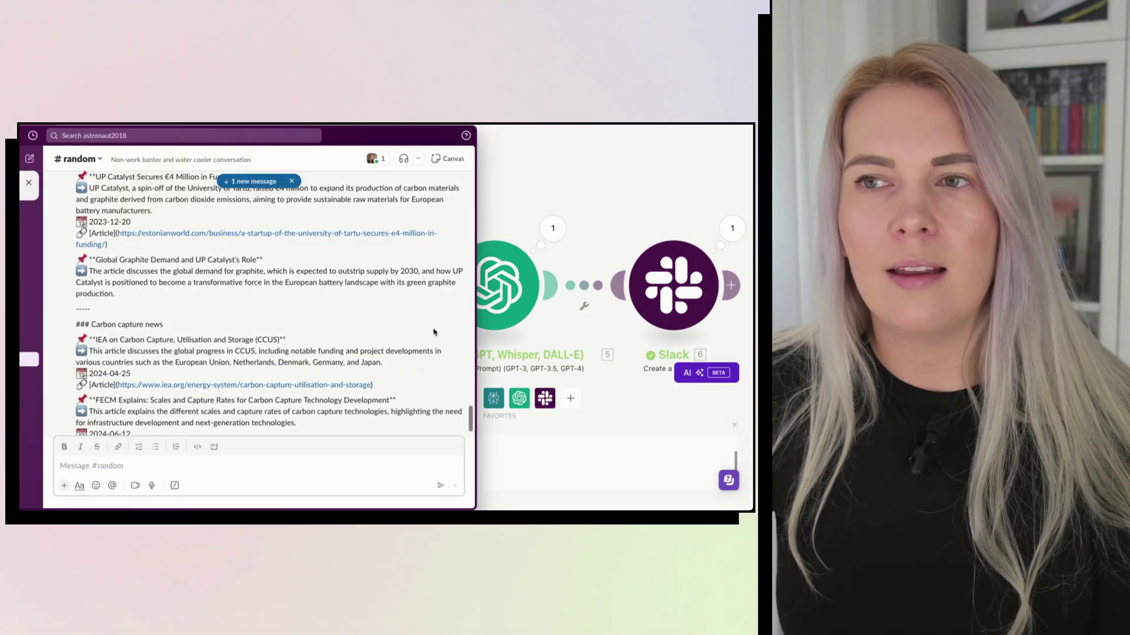
scroll(305, 340, "up", 10)
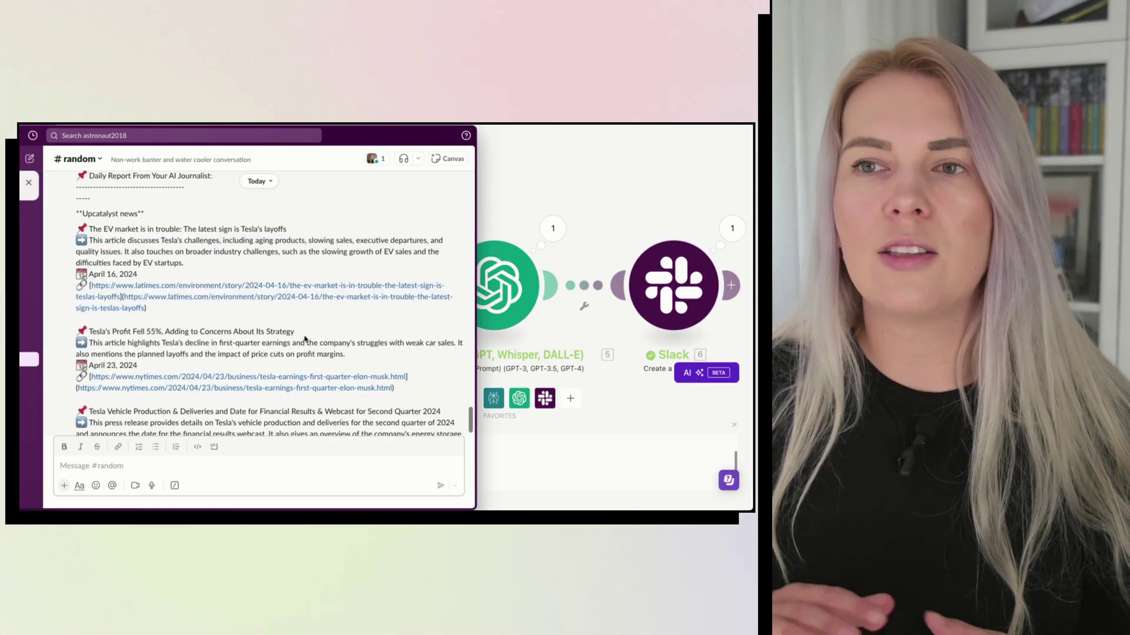